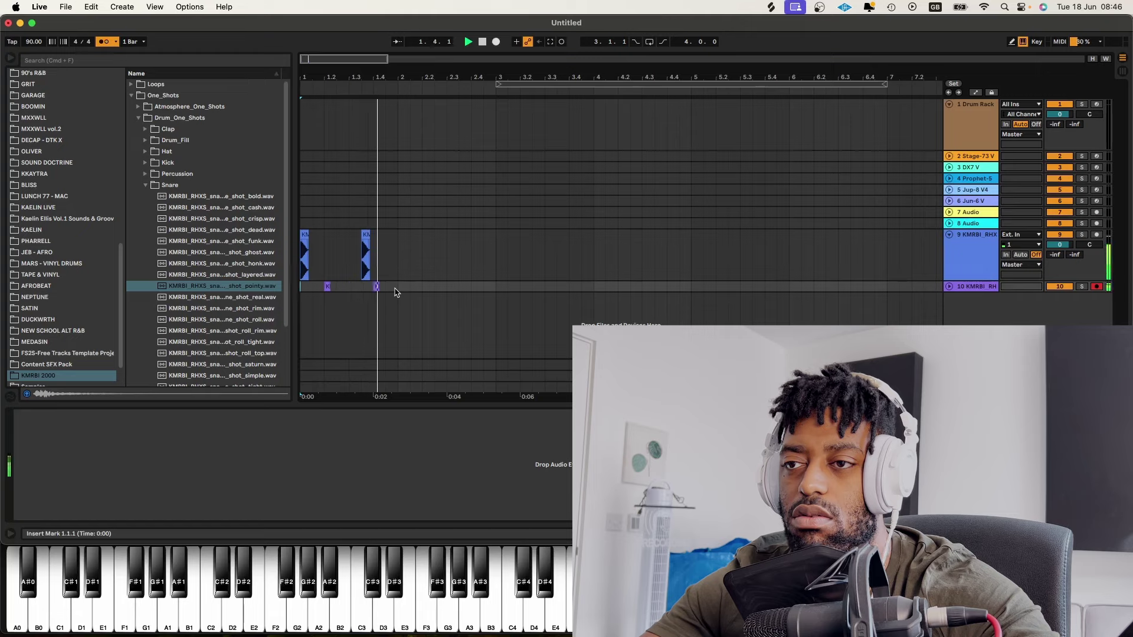
Duplicate the two-bar kick and snare pattern from bars 1 and 2 into bars 3 and 4
{"action": "key", "text": "super+d"}
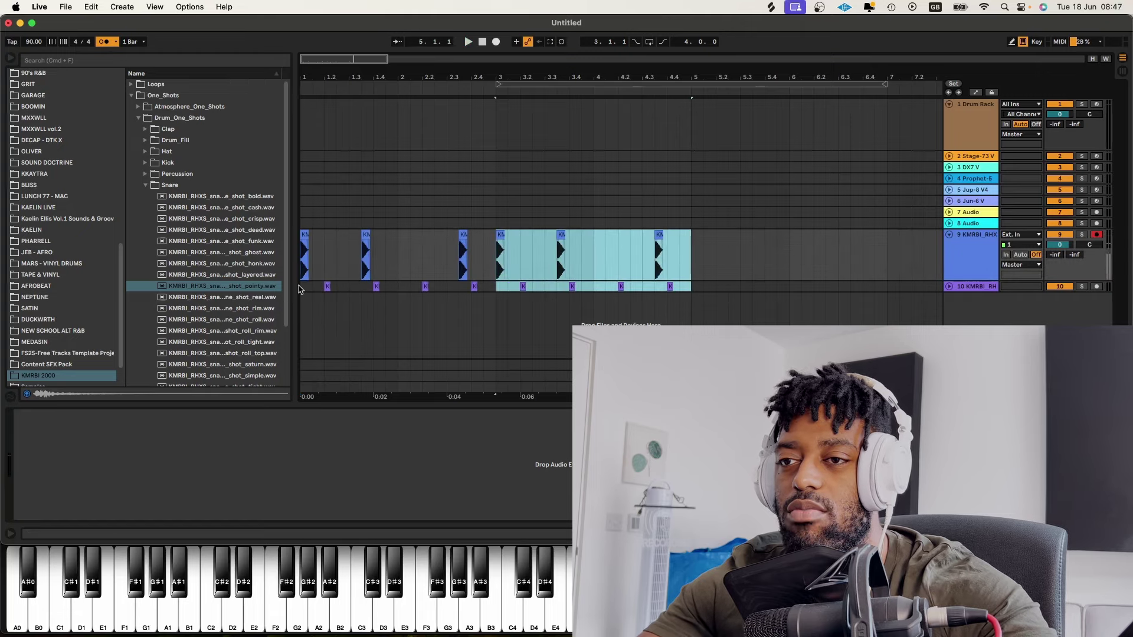
{"action": "key", "text": "space"}
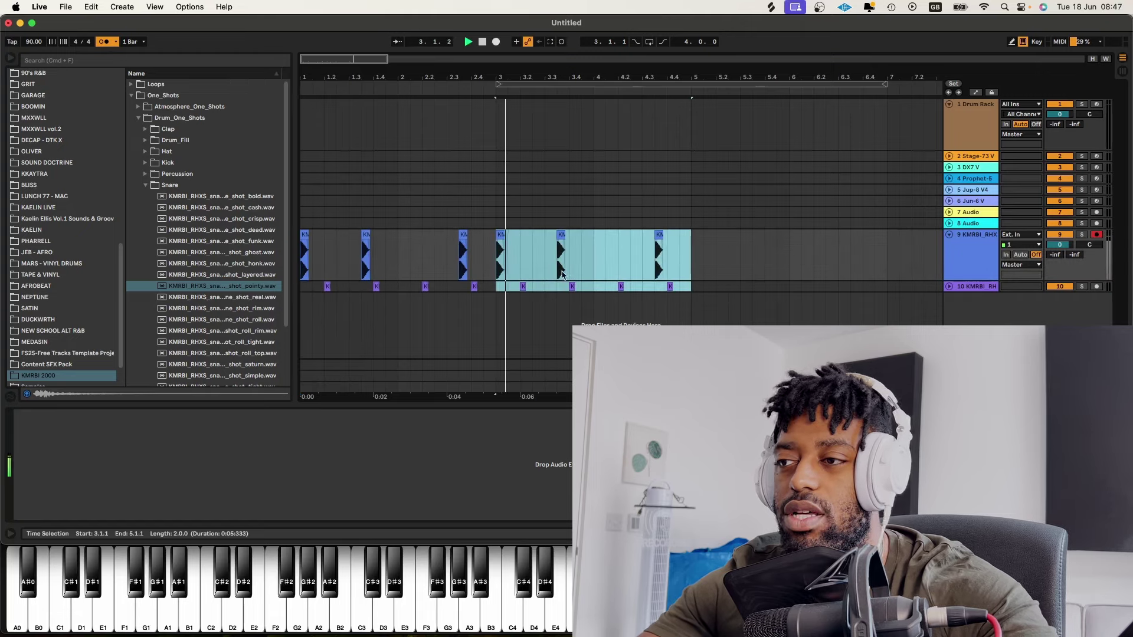
{"action": "left_click", "coordinate": [695, 291]}
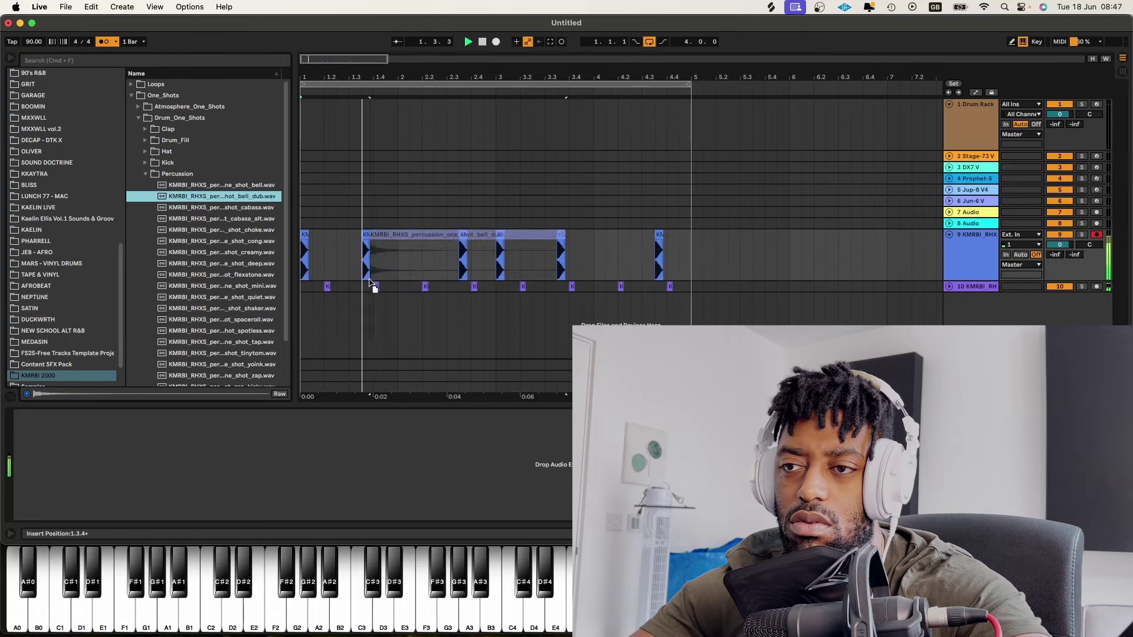
Place the bell_dub percussion one-shot at 1.4.1 on a new track and lower the track's volume to -10.9 dB
{"action": "left_click_drag", "start_coordinate": [372, 286], "coordinate": [382, 305]}
{"action": "left_click", "coordinate": [953, 299]}
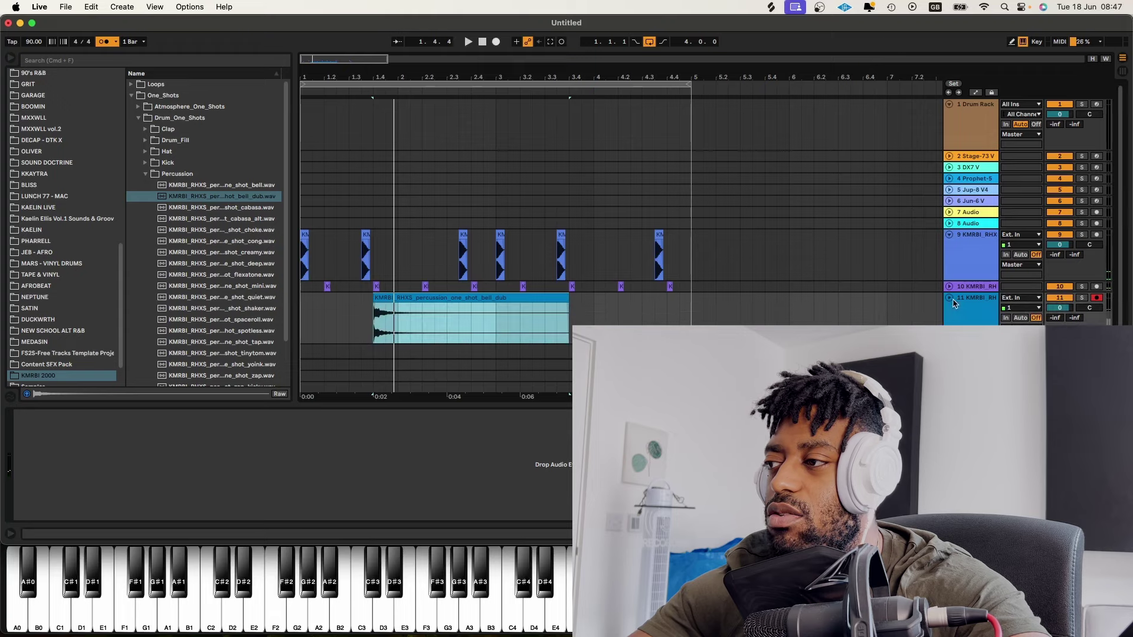
{"action": "left_click", "coordinate": [1061, 309]}
{"action": "key", "text": "space"}
{"action": "left_click_drag", "start_coordinate": [1060, 308], "coordinate": [1061, 322]}
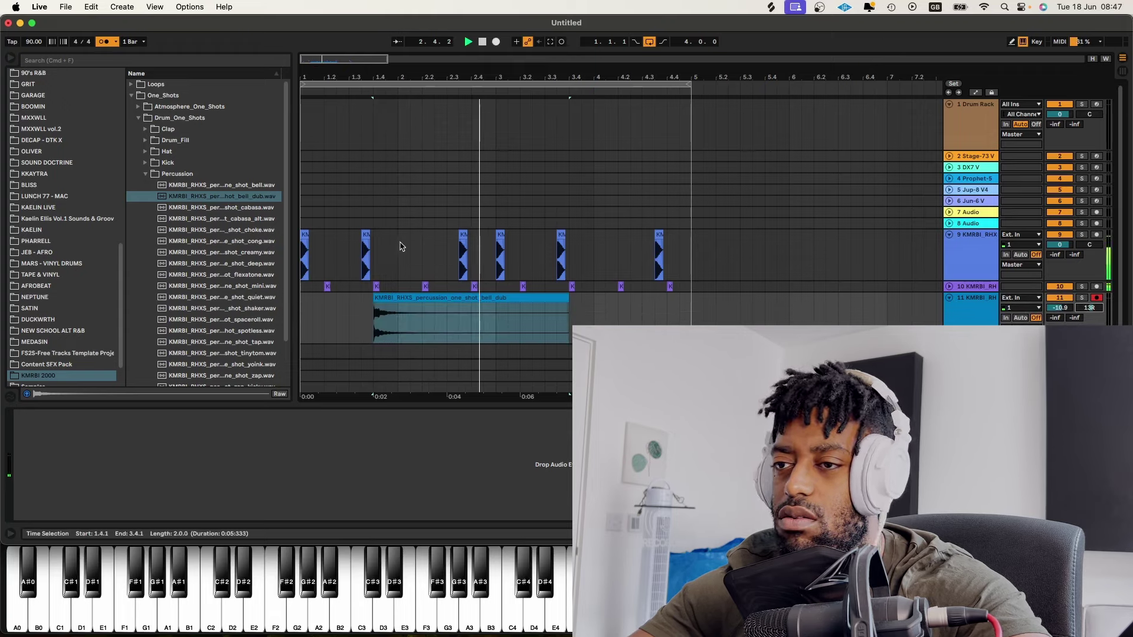
Copy the last kick of bar 2 to shortly before bar 3 on the kick track
{"action": "left_click", "coordinate": [463, 235]}
{"action": "left_click_drag", "start_coordinate": [463, 235], "coordinate": [482, 246]}
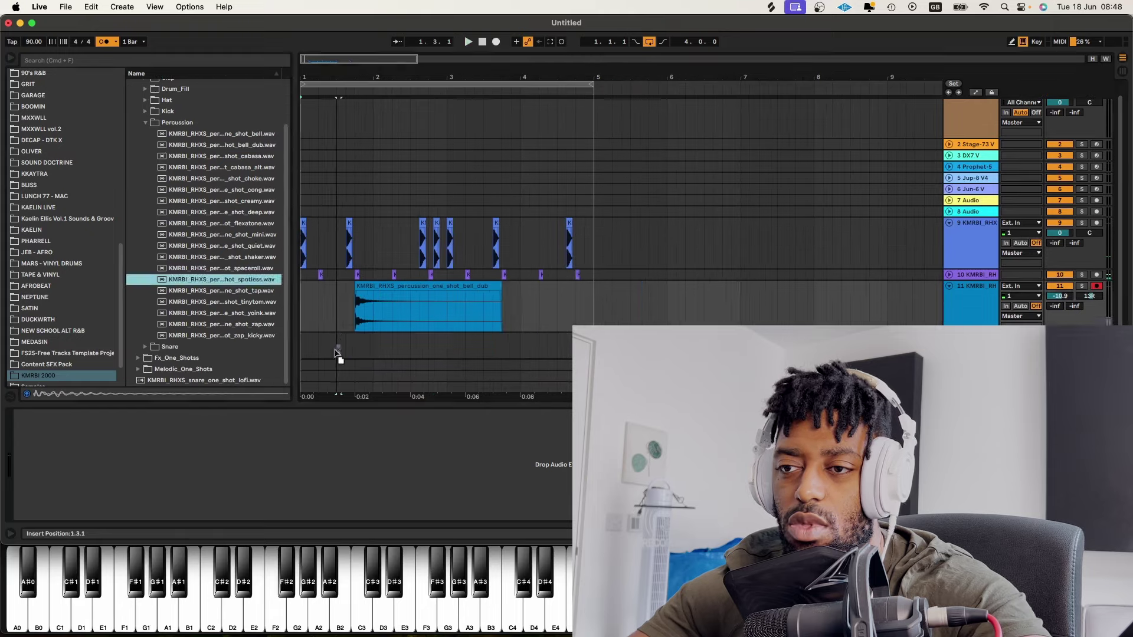
Place the spotless percussion one-shot at 1.3.1 on a new audio track below the bell track
{"action": "left_click_drag", "start_coordinate": [339, 355], "coordinate": [339, 352]}
{"action": "left_click", "coordinate": [949, 338]}
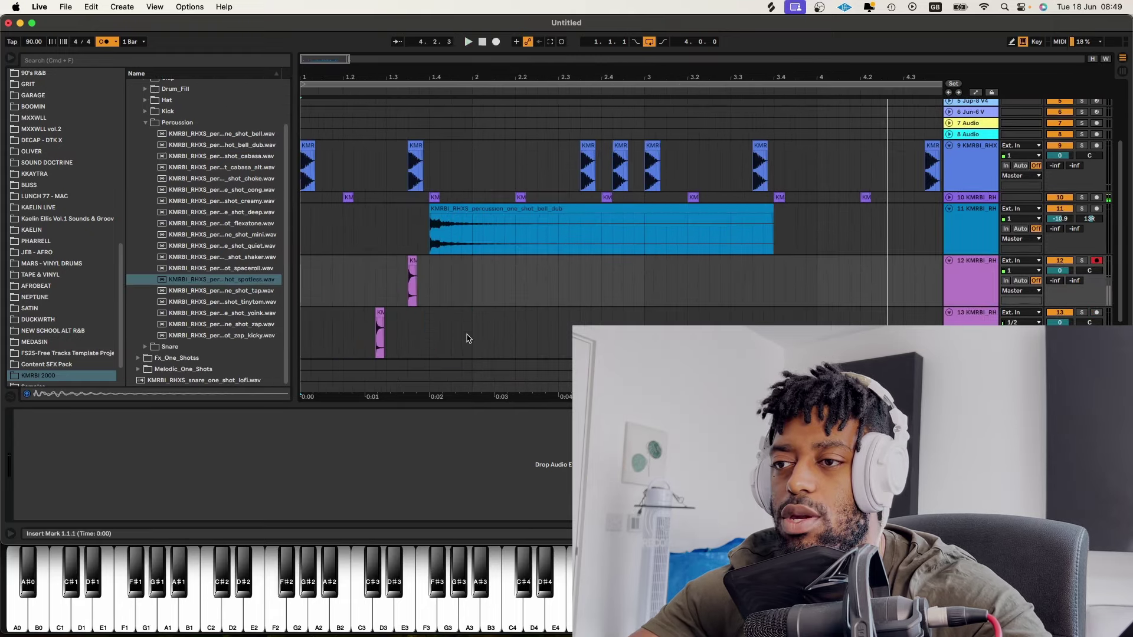
{"action": "left_click_drag", "start_coordinate": [469, 337], "coordinate": [362, 305]}
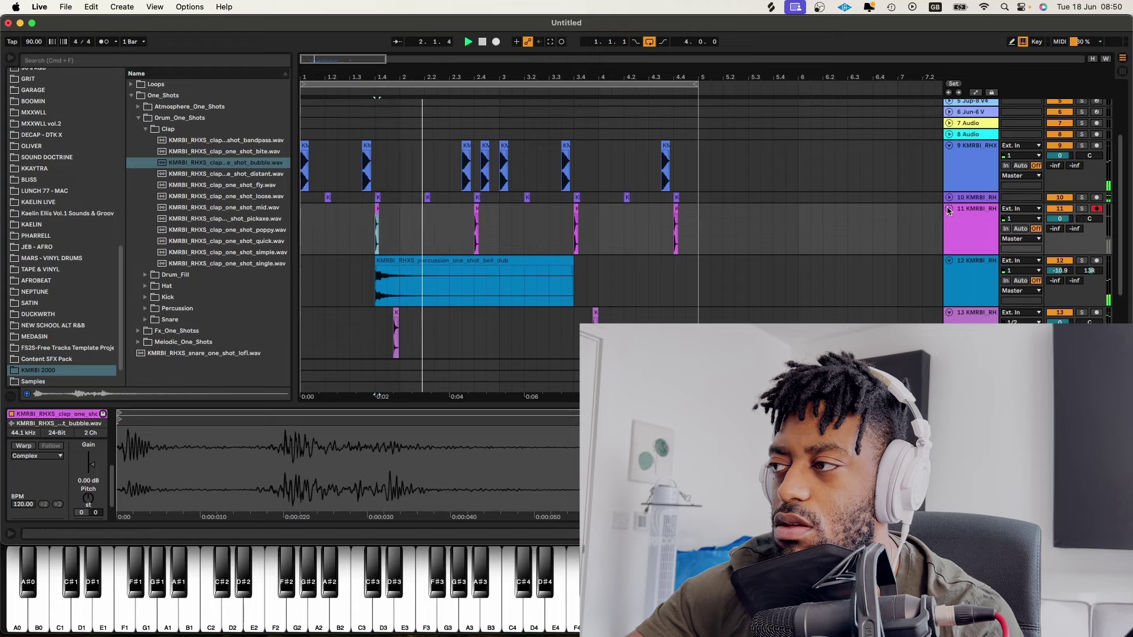
Find the kHs Haas effect and add it to the clap track, closing its plug-in window
{"action": "left_click", "coordinate": [146, 61]}
{"action": "type", "text": "haas"}
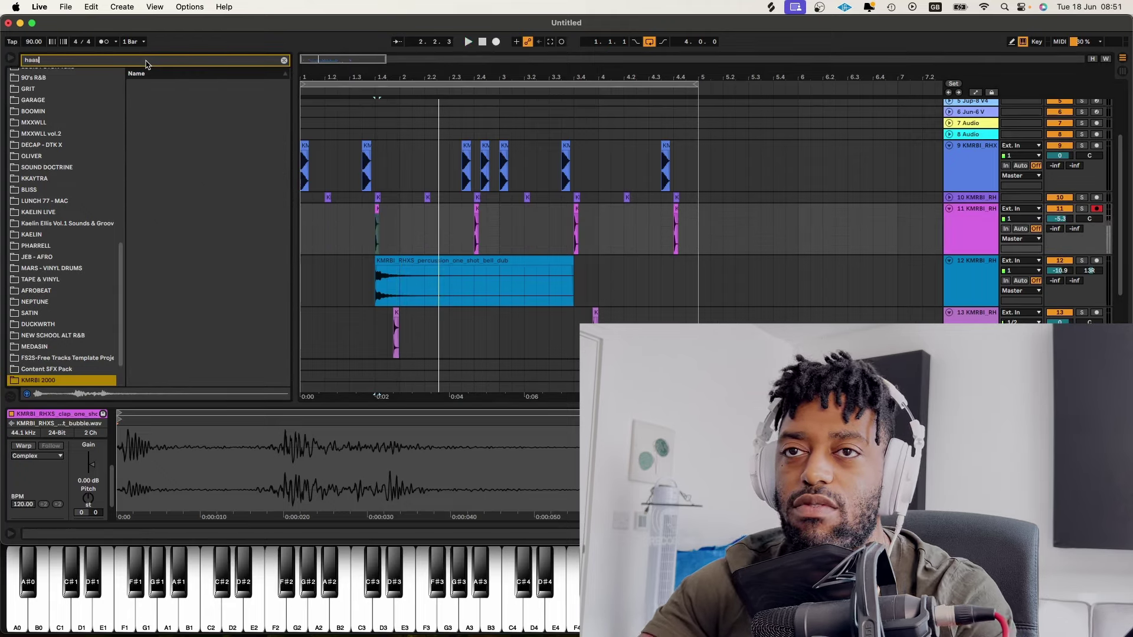
{"action": "key", "text": "space"}
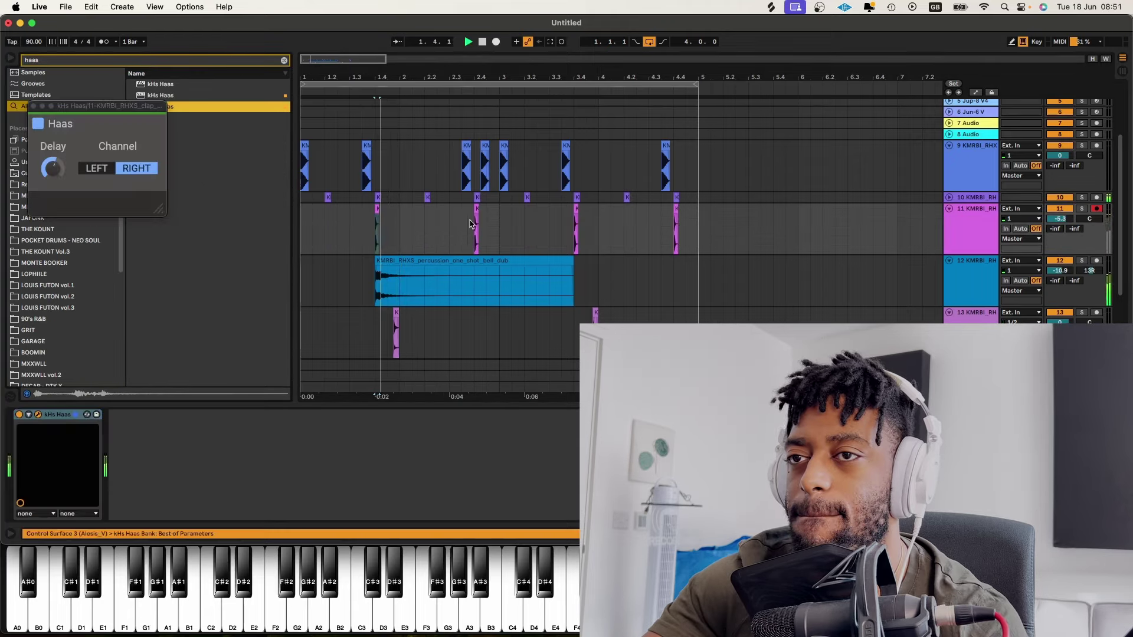
{"action": "left_click", "coordinate": [33, 105]}
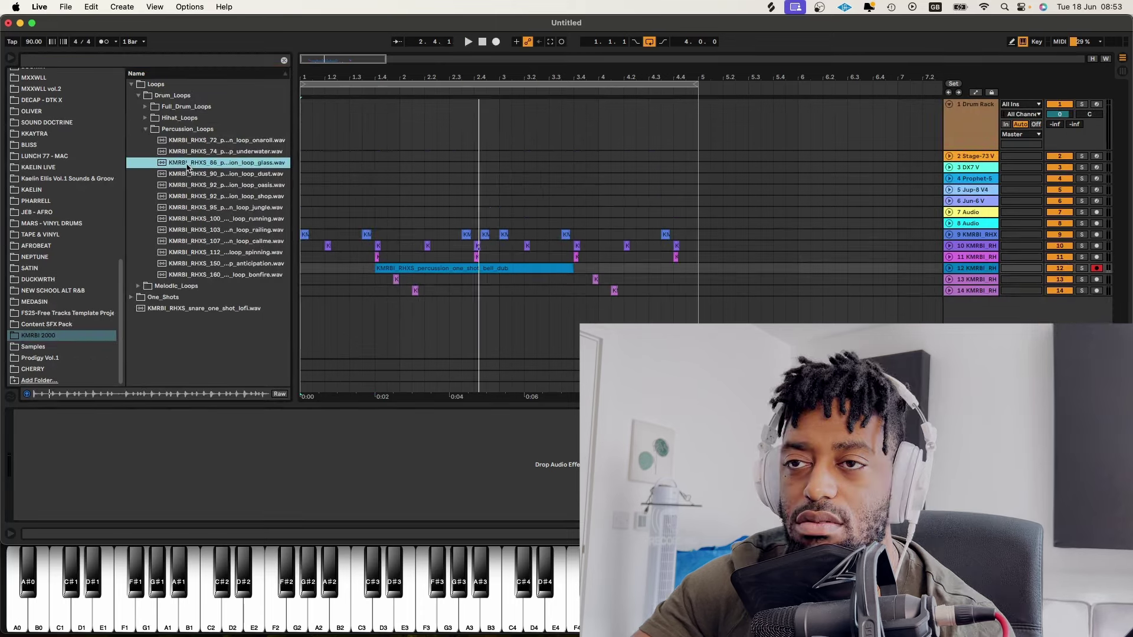
Place the glass percussion loop from the KMRBI 2000 folder on a new track, starting at bar 1
{"action": "left_click_drag", "start_coordinate": [295, 279], "coordinate": [304, 302]}
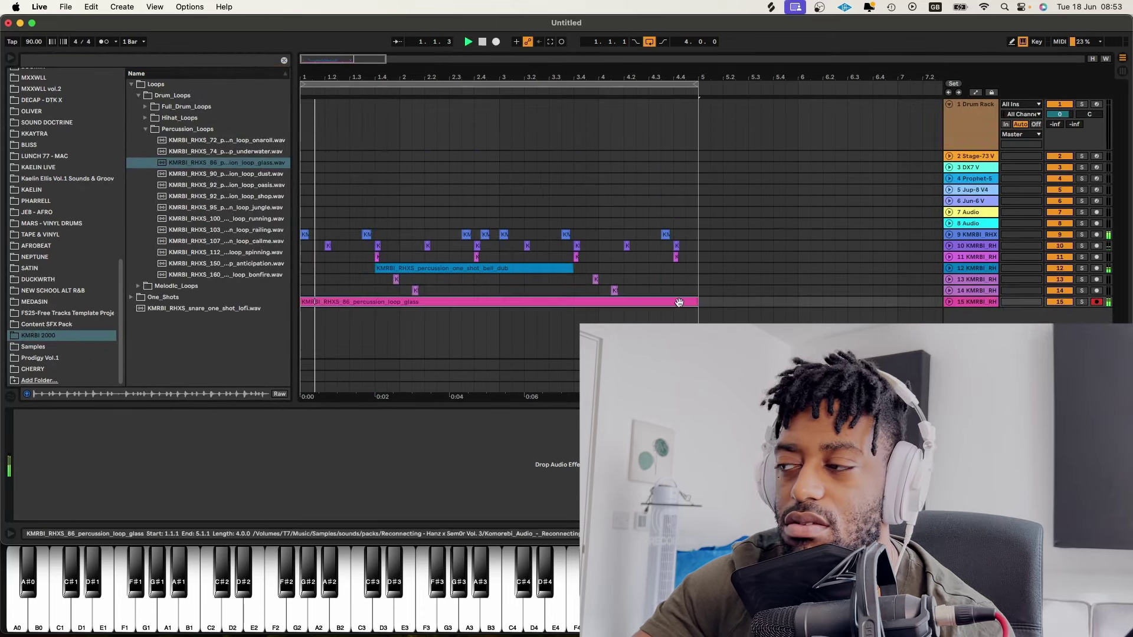
{"action": "left_click", "coordinate": [949, 302]}
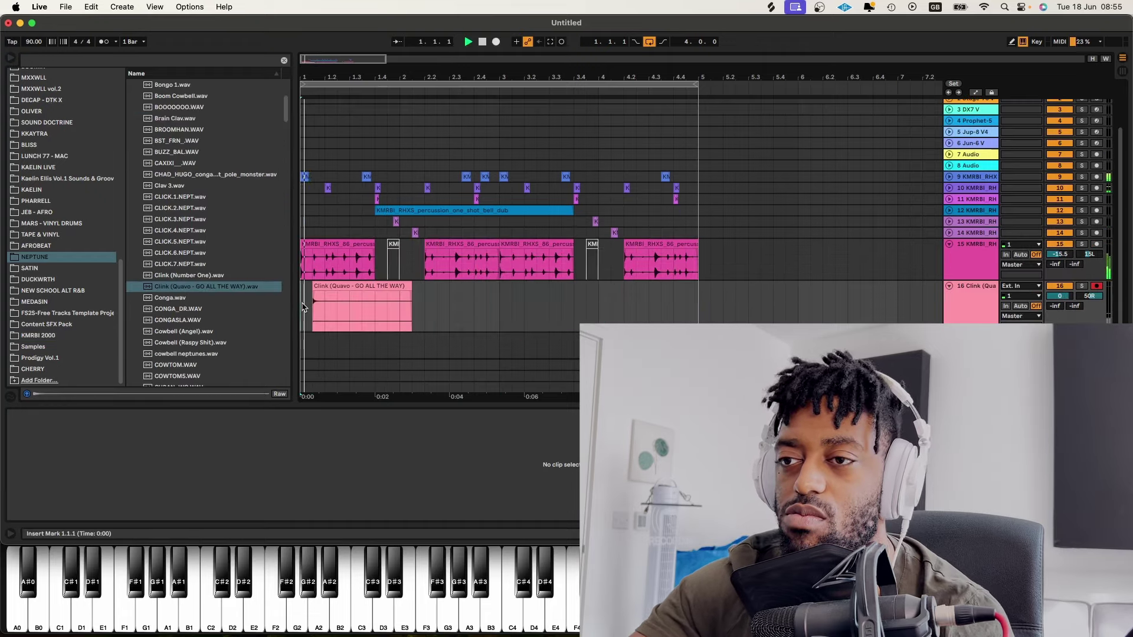
Duplicate the Clink clip from bars 1 and 2 into bars 3 and 4
{"action": "left_click", "coordinate": [339, 287]}
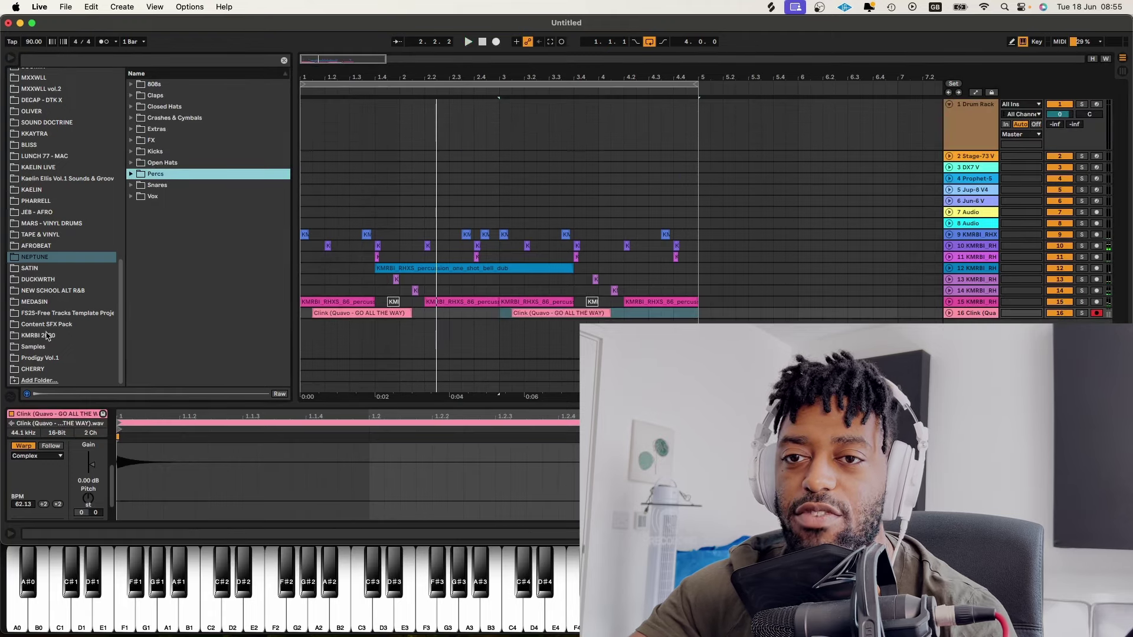
Place the ah_breath one-shot from the DECAP - DTK X percussion samples on a new track in the second half of bar 2
{"action": "left_click", "coordinate": [47, 335]}
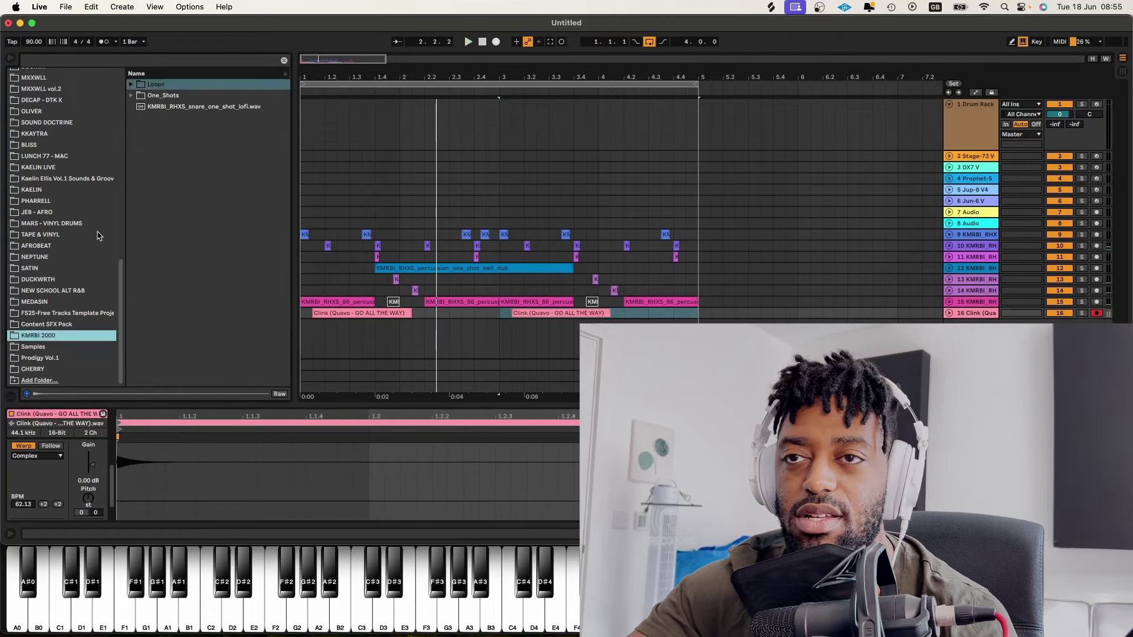
{"action": "scroll", "coordinate": [41, 265], "scroll_direction": "up", "scroll_amount": 3}
{"action": "scroll", "coordinate": [32, 183], "scroll_direction": "up", "scroll_amount": 3}
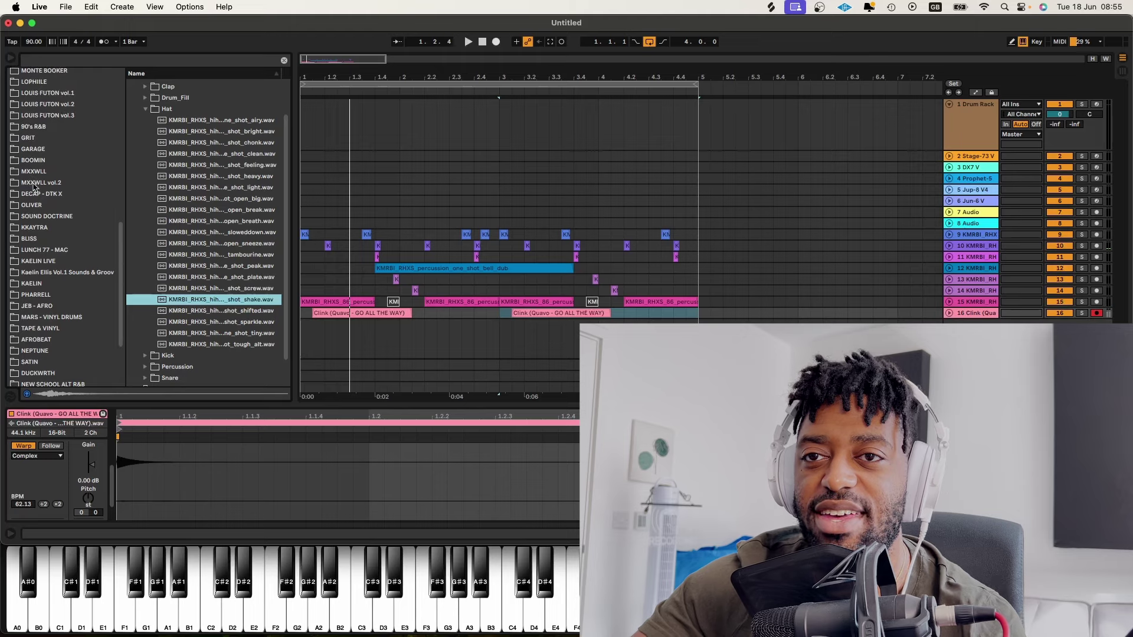
{"action": "left_click", "coordinate": [36, 194]}
{"action": "left_click", "coordinate": [131, 96]}
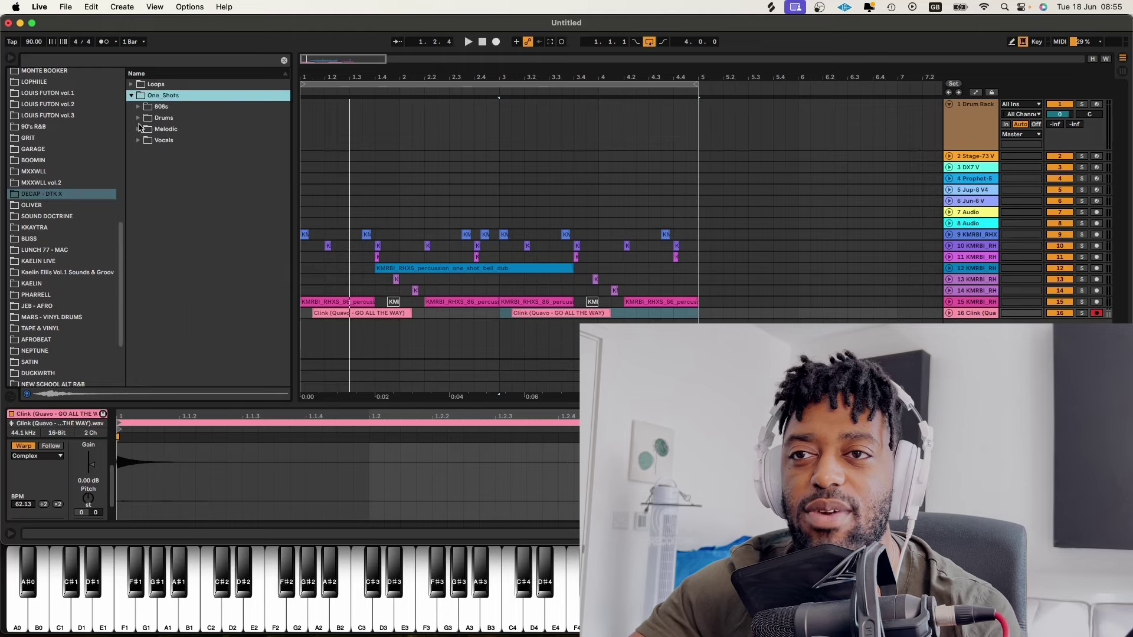
{"action": "left_click", "coordinate": [139, 118]}
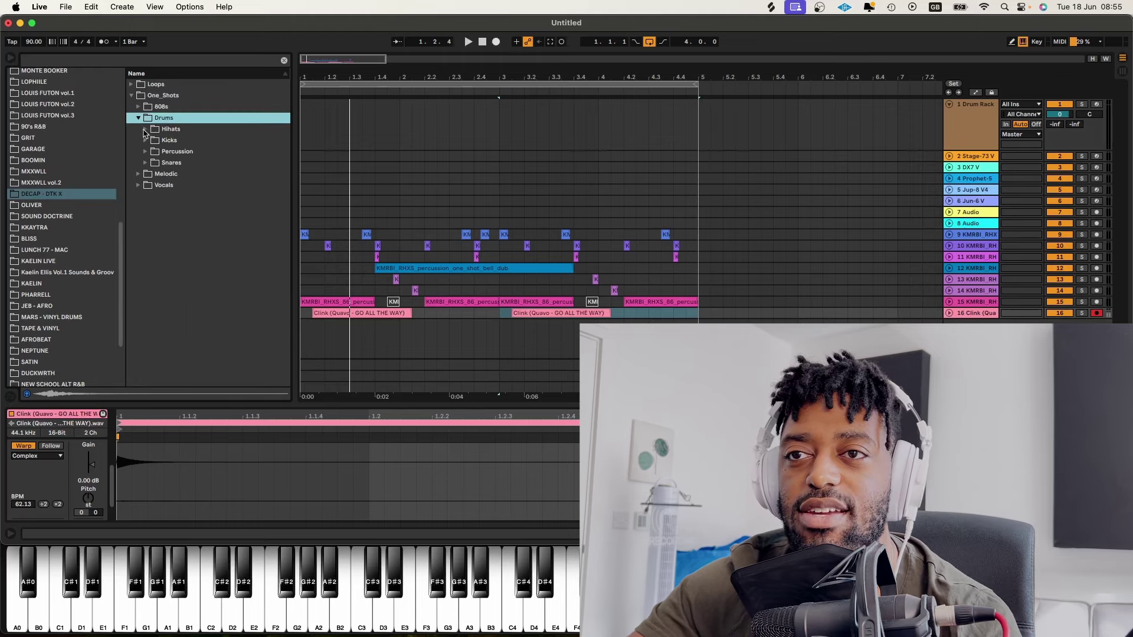
{"action": "left_click", "coordinate": [145, 130]}
{"action": "left_click", "coordinate": [152, 140]}
{"action": "left_click_drag", "start_coordinate": [220, 163], "coordinate": [464, 330]}
Add EQ Eight to the breath track with a low cut at 297 Hz while the loop plays
{"action": "key", "text": "space"}
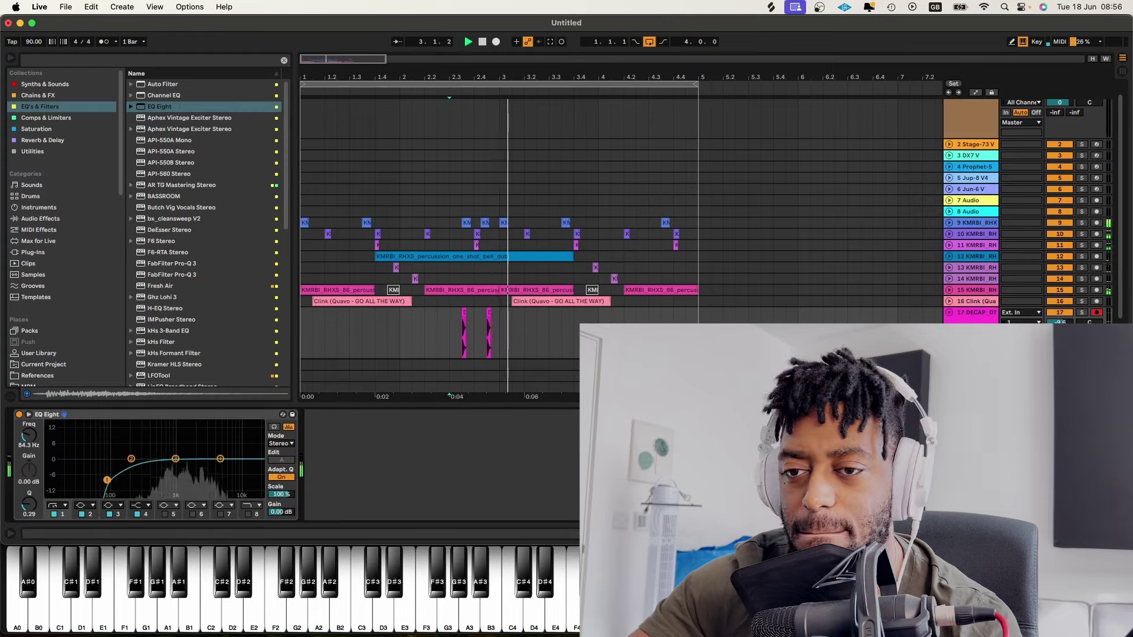
{"action": "left_click_drag", "start_coordinate": [106, 480], "coordinate": [142, 479]}
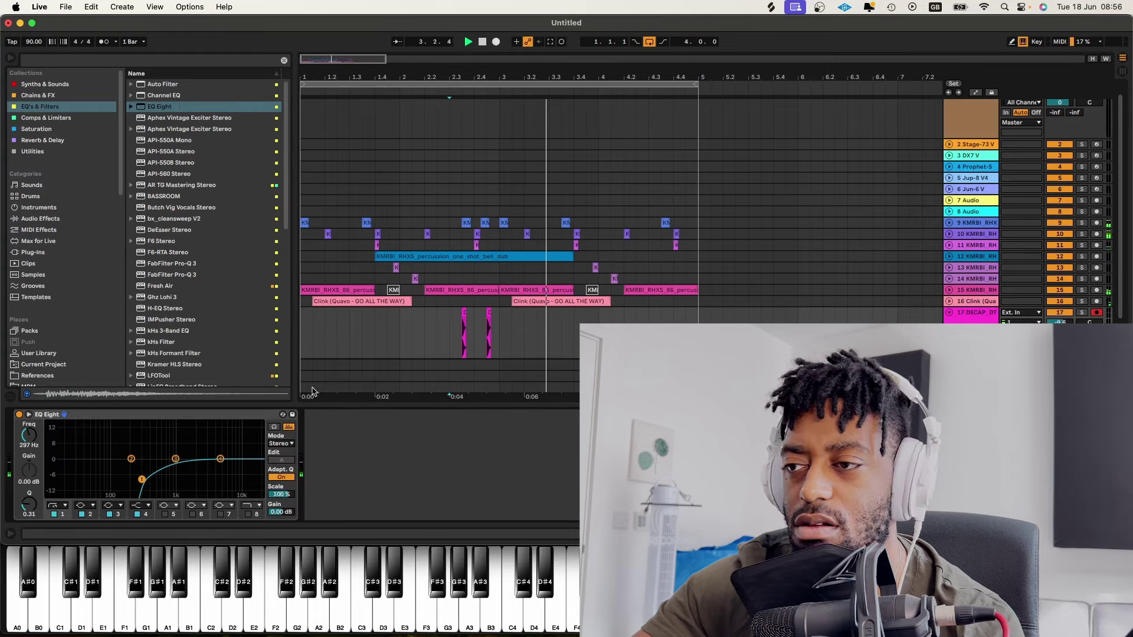
Duplicate the breath clips from bars 1 and 2 into bars 3 and 4
{"action": "left_click_drag", "start_coordinate": [500, 339], "coordinate": [282, 328]}
{"action": "key", "text": "super+d"}
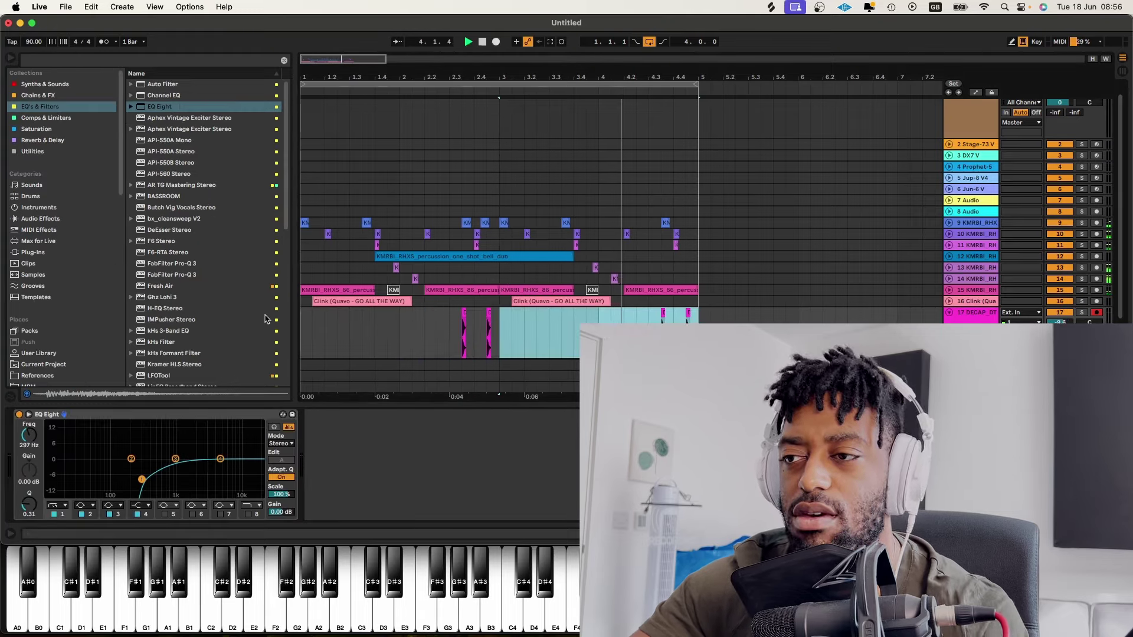
Add the Echo effect after EQ Eight on the breath track, set its delay mode to Dotted and audition it
{"action": "left_click", "coordinate": [46, 140]}
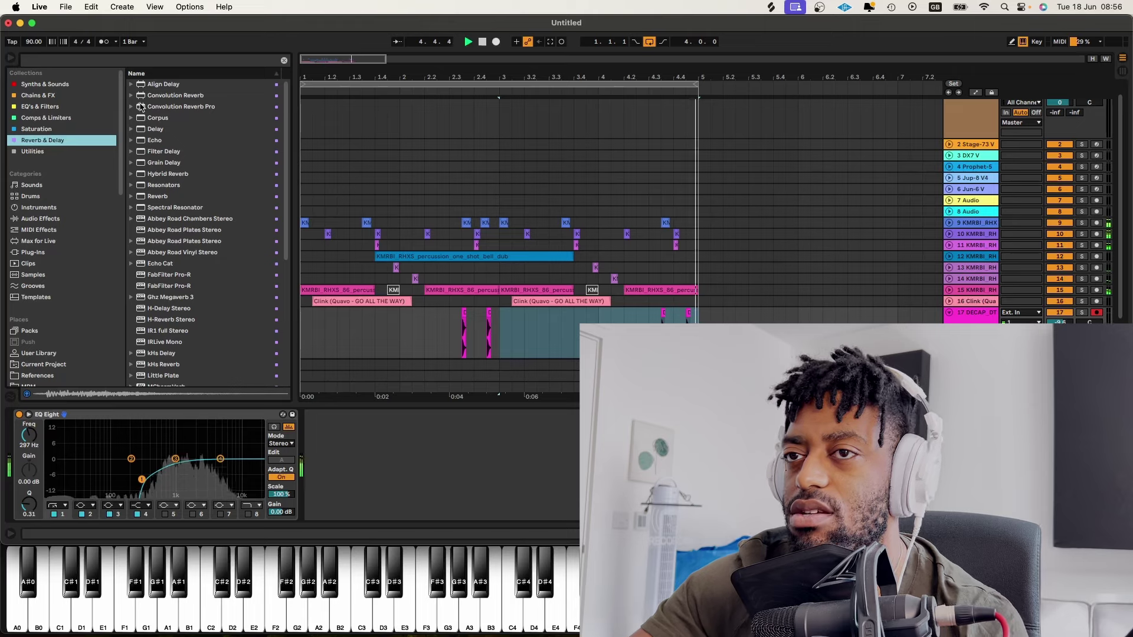
{"action": "left_click", "coordinate": [165, 129]}
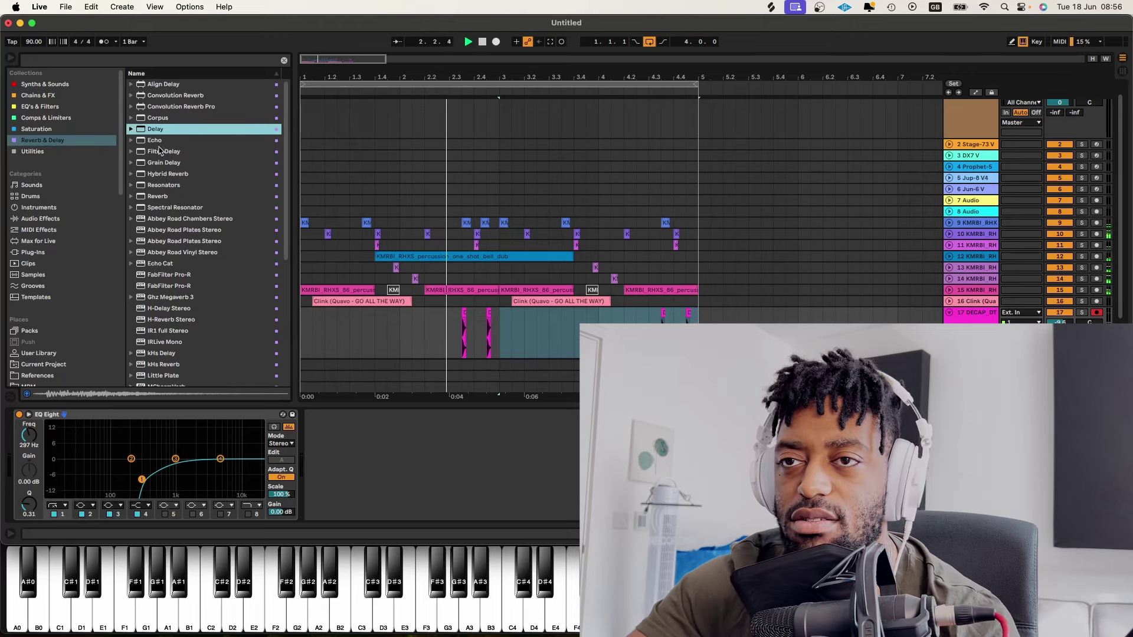
{"action": "mouse_move", "coordinate": [155, 140]}
{"action": "left_mouse_down"}
{"action": "mouse_move", "coordinate": [180, 139]}
{"action": "mouse_move", "coordinate": [387, 468]}
{"action": "left_mouse_up"}
{"action": "left_click", "coordinate": [359, 470]}
{"action": "left_click", "coordinate": [359, 481]}
{"action": "left_click", "coordinate": [450, 334]}
{"action": "key", "text": "space"}
{"action": "key", "text": "space"}
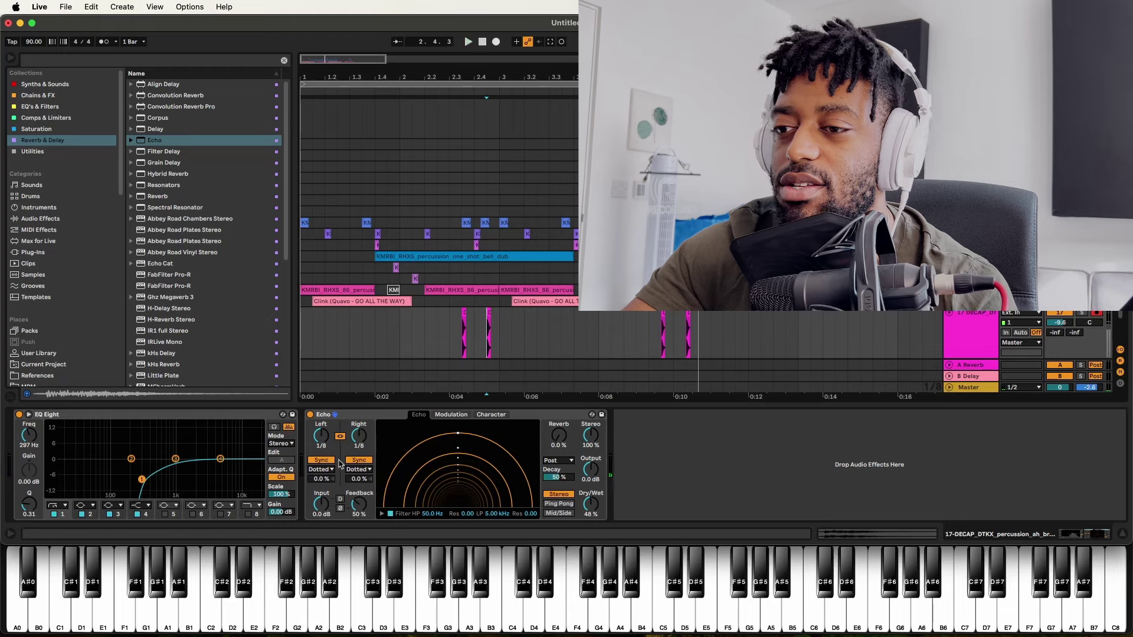
Set Echo's left and right delays to 4 in 16th mode and its reverb to 34%, and lower its low-pass frequency
{"action": "left_click_drag", "start_coordinate": [360, 435], "coordinate": [359, 435]}
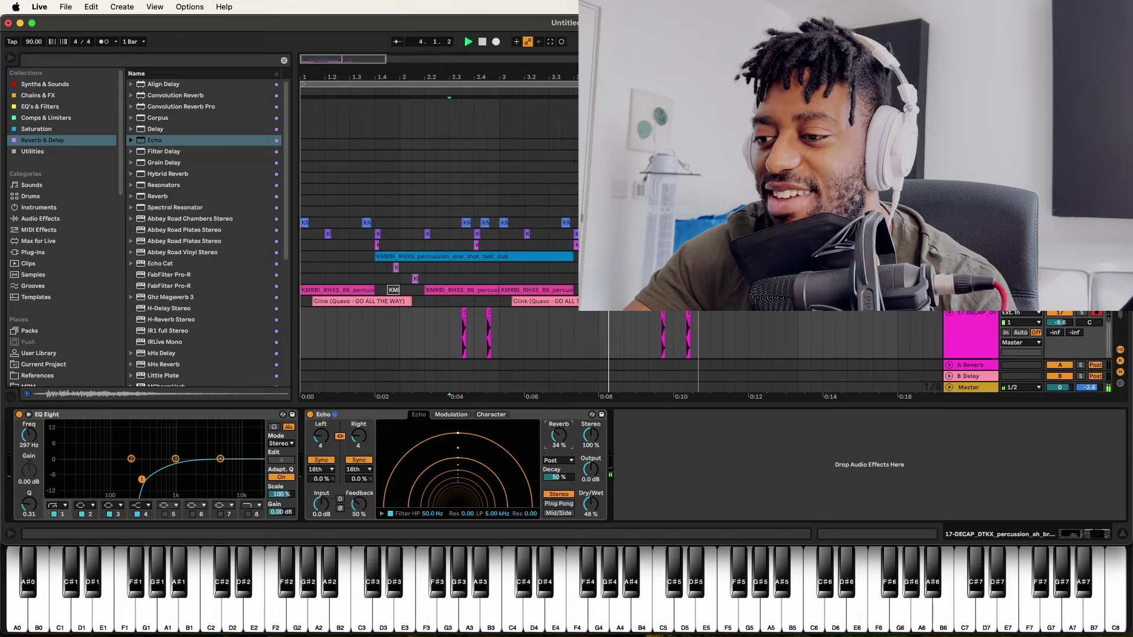
{"action": "left_click_drag", "start_coordinate": [495, 519], "coordinate": [495, 549]}
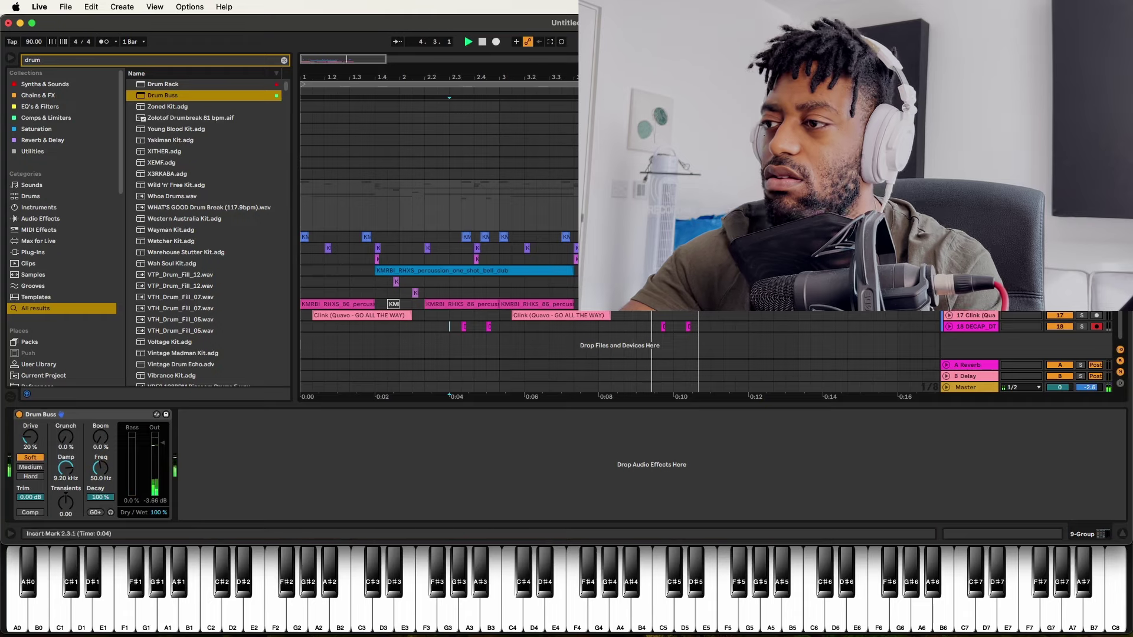
Search the browser for serum and load the Serum instrument onto a new MIDI track below the breath track
{"action": "key", "text": "BackSpace"}
{"action": "key", "text": "BackSpace"}
{"action": "key", "text": "BackSpace"}
{"action": "key", "text": "BackSpace"}
{"action": "type", "text": "ser"}
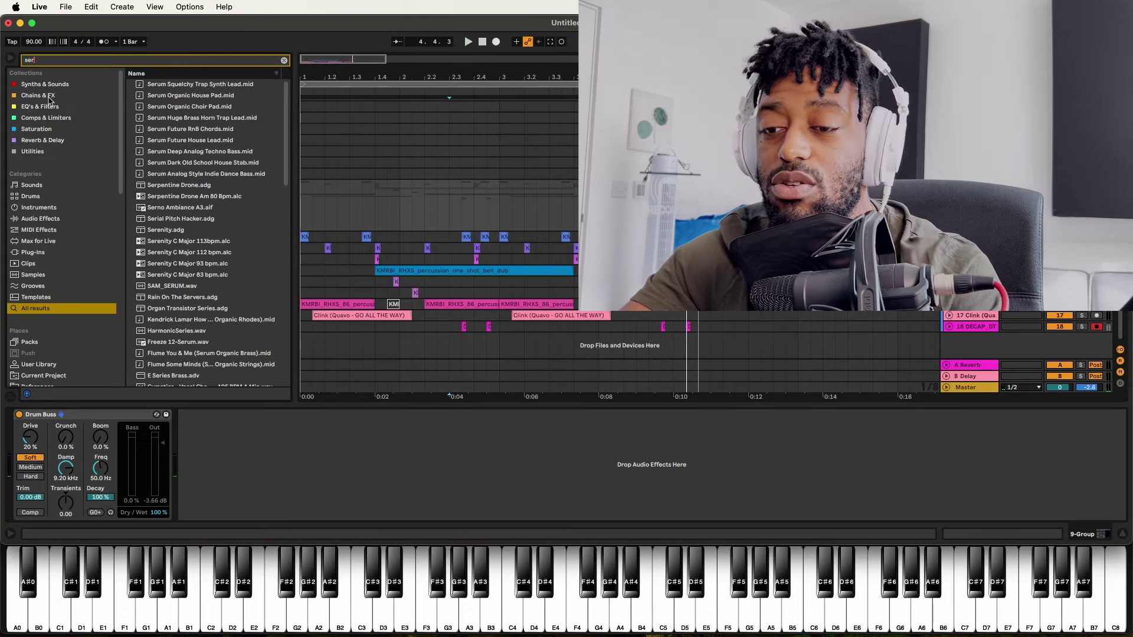
{"action": "type", "text": "um"}
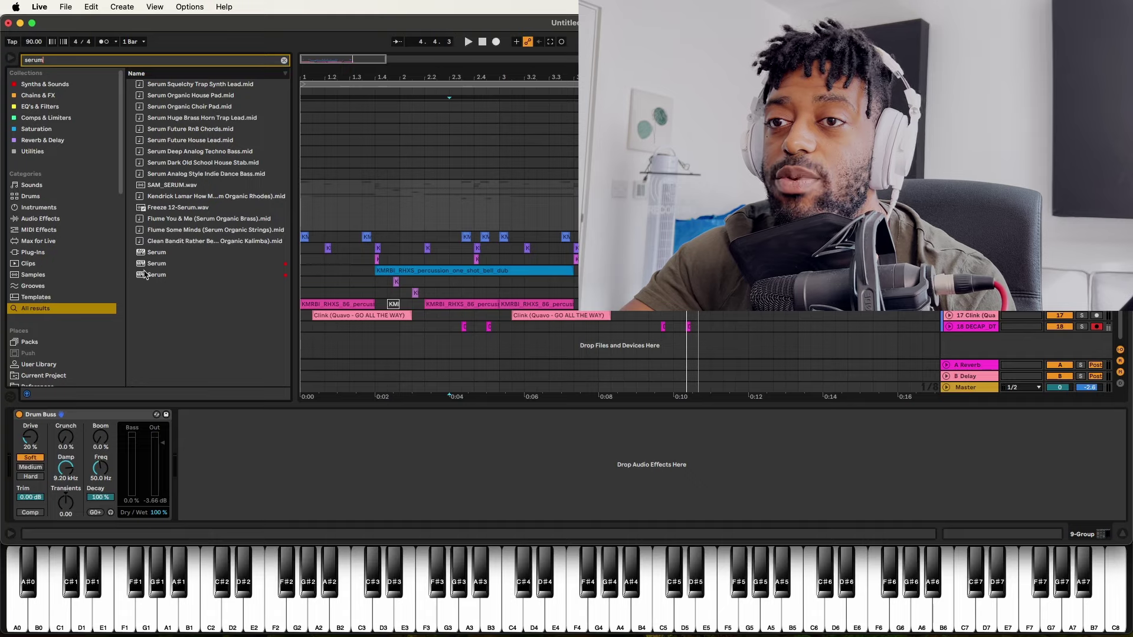
{"action": "left_click_drag", "start_coordinate": [144, 275], "coordinate": [1001, 351]}
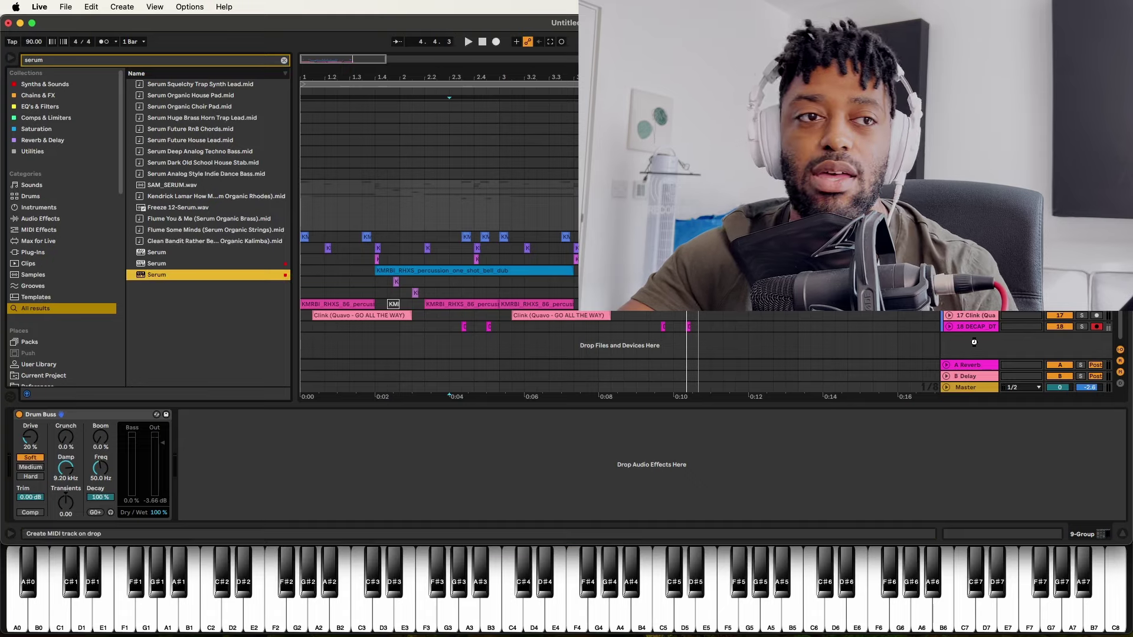
{"action": "left_click_drag", "start_coordinate": [925, 363], "coordinate": [925, 361]}
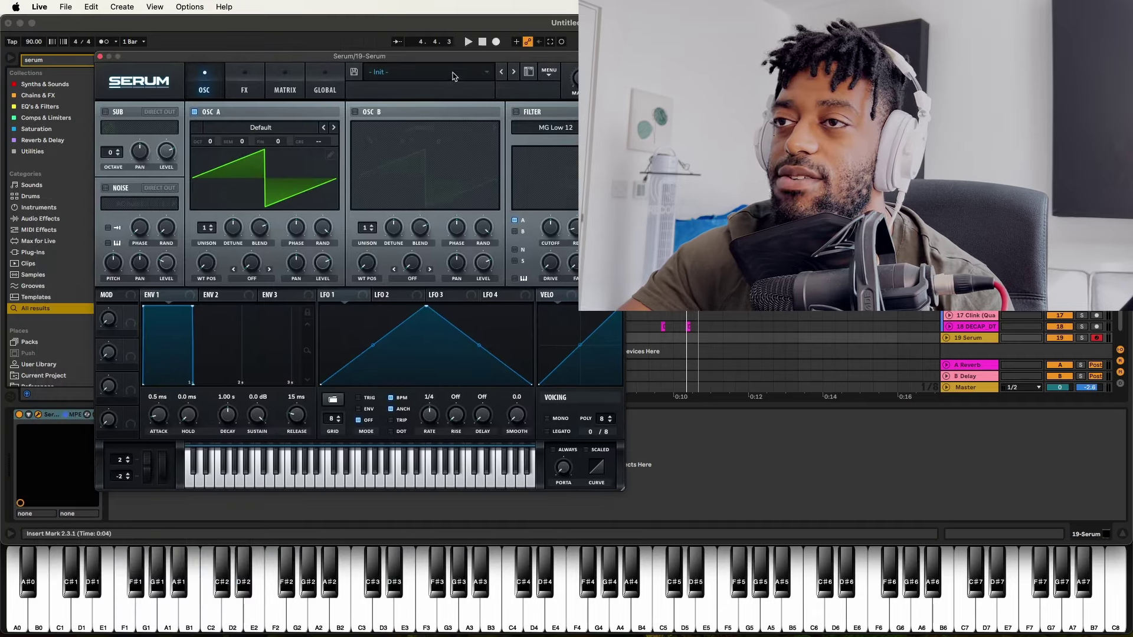
Load the BS - Plucked Bass preset from Serum's MALIBU bass bank and move the plug-in window aside
{"action": "left_click", "coordinate": [453, 75]}
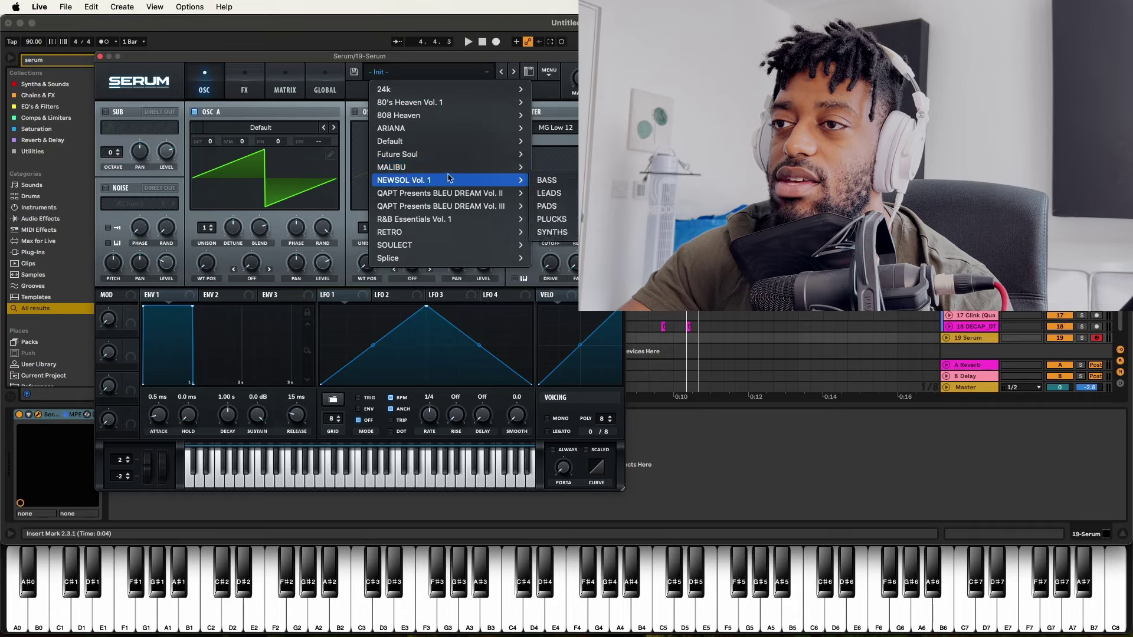
{"action": "mouse_move", "coordinate": [507, 167]}
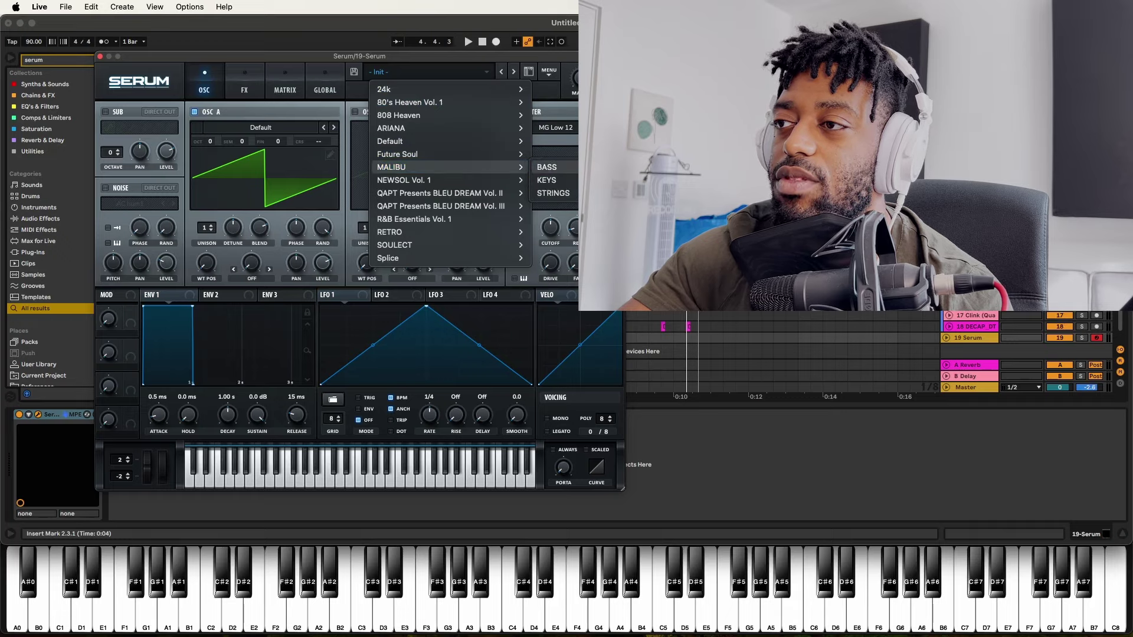
{"action": "left_click", "coordinate": [546, 167]}
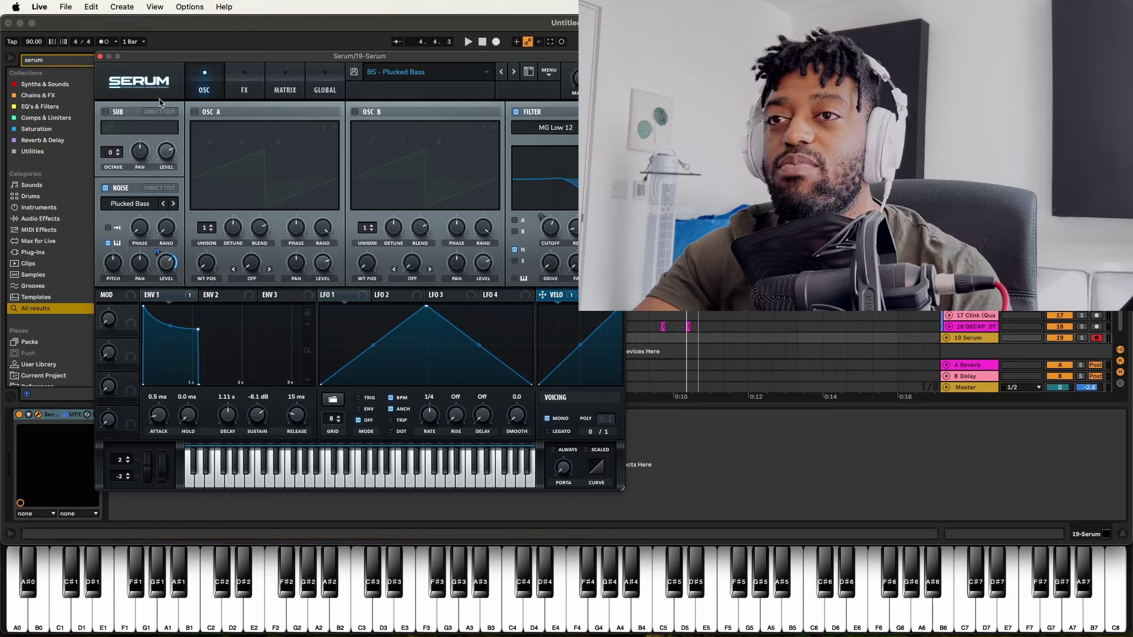
{"action": "left_click_drag", "start_coordinate": [255, 58], "coordinate": [555, 23]}
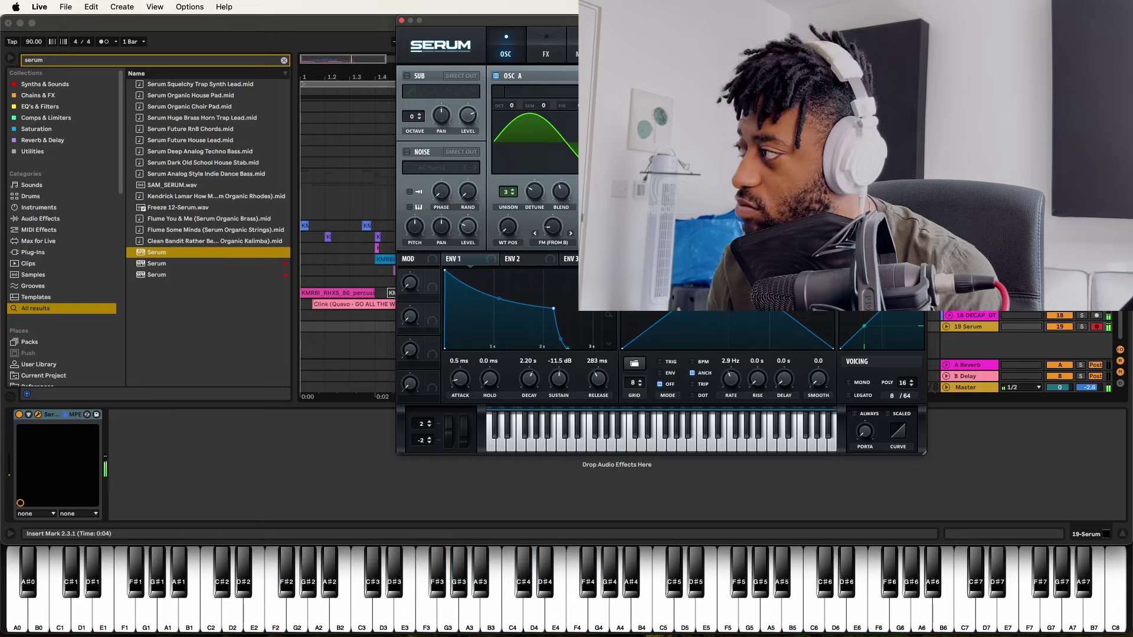
Record a Serum part over the drum loop, starting at bar 1
{"action": "key", "text": "space"}
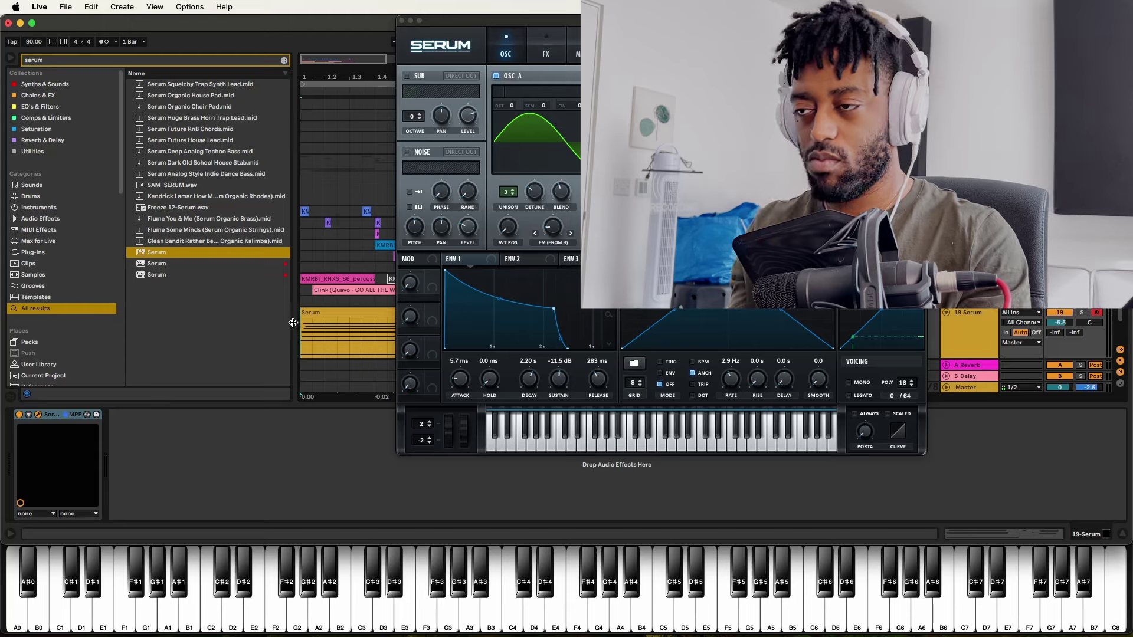
{"action": "key", "text": "space"}
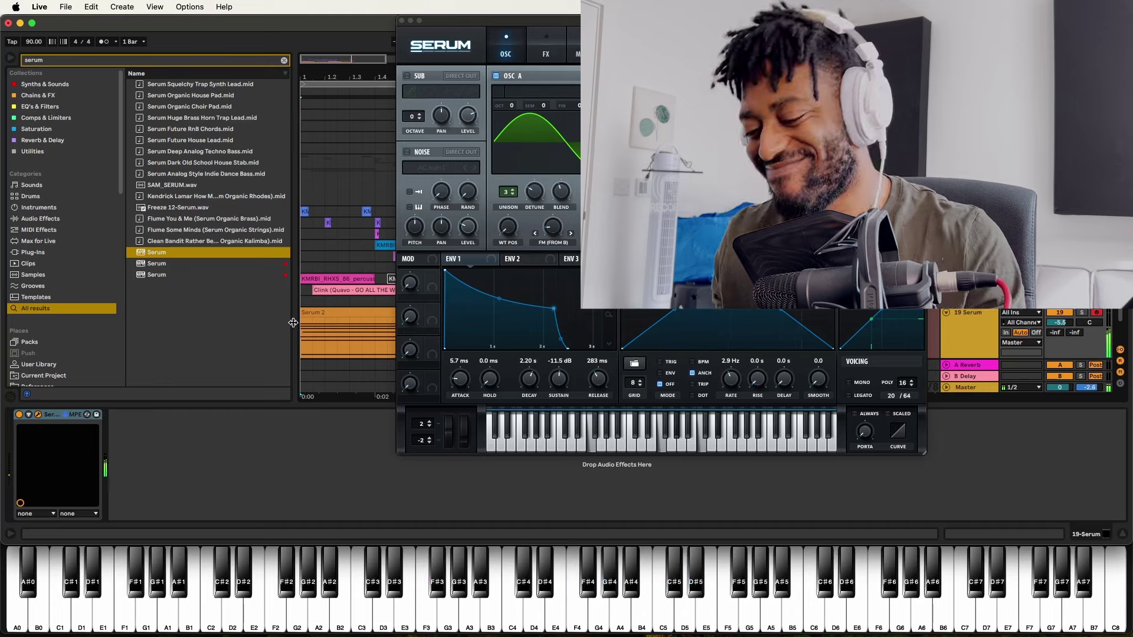
{"action": "key", "text": "space"}
Move the Serum window out of the way and add soothe2 after Serum on its track
{"action": "left_click_drag", "start_coordinate": [502, 27], "coordinate": [1044, 155]}
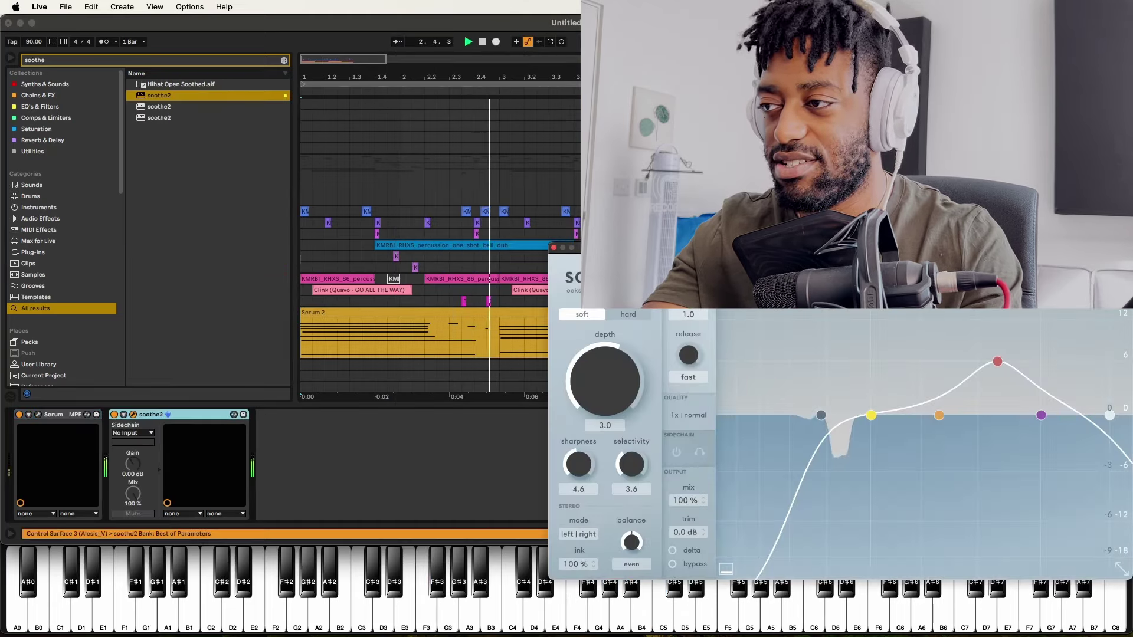
Move the soothe2 window fully into view and lower its low-cut node to 109 Hz
{"action": "left_click_drag", "start_coordinate": [748, 261], "coordinate": [460, 162]}
{"action": "left_click_drag", "start_coordinate": [585, 328], "coordinate": [470, 317]}
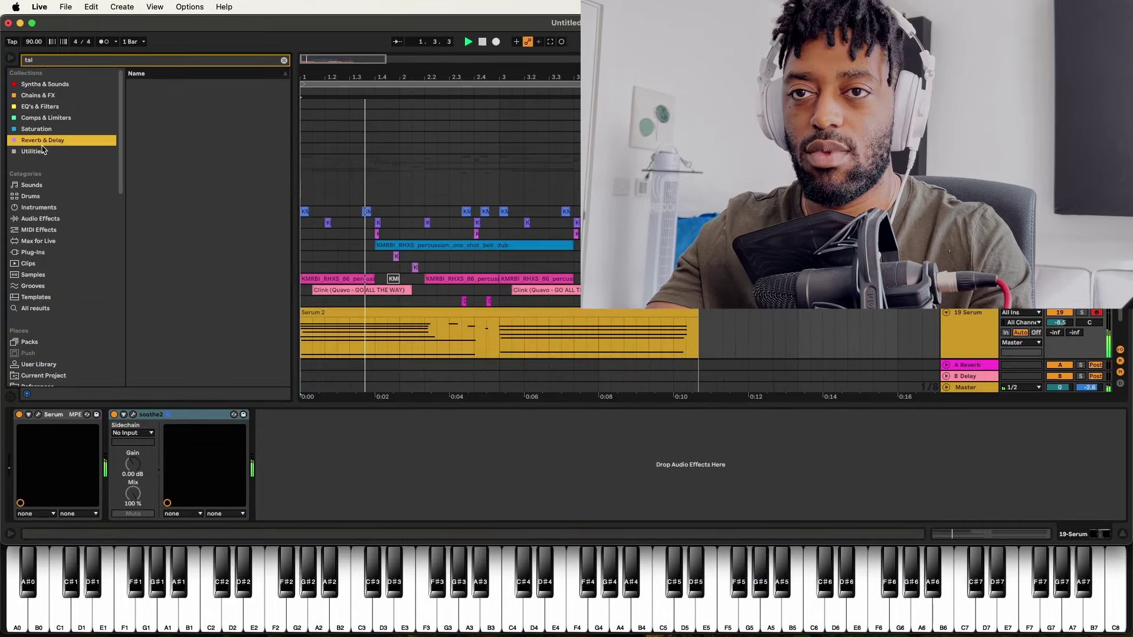
Add TAL-Chorus-LX after soothe2 on the Serum track and lower the track's volume slightly
{"action": "key", "text": "Down"}
{"action": "left_click", "coordinate": [51, 312]}
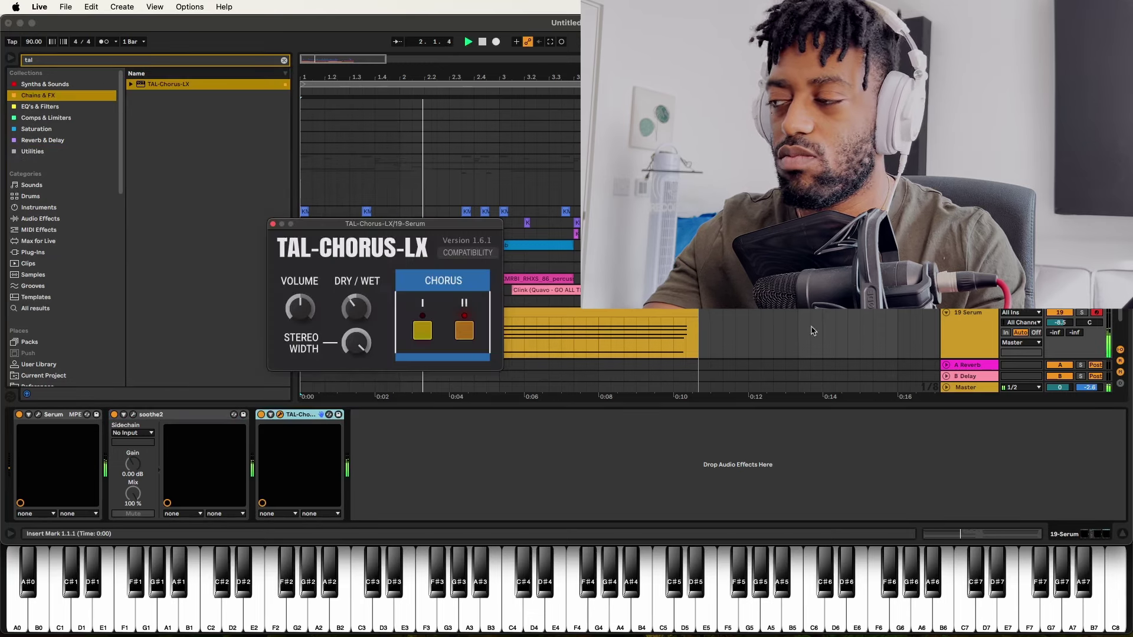
{"action": "left_click", "coordinate": [1051, 326]}
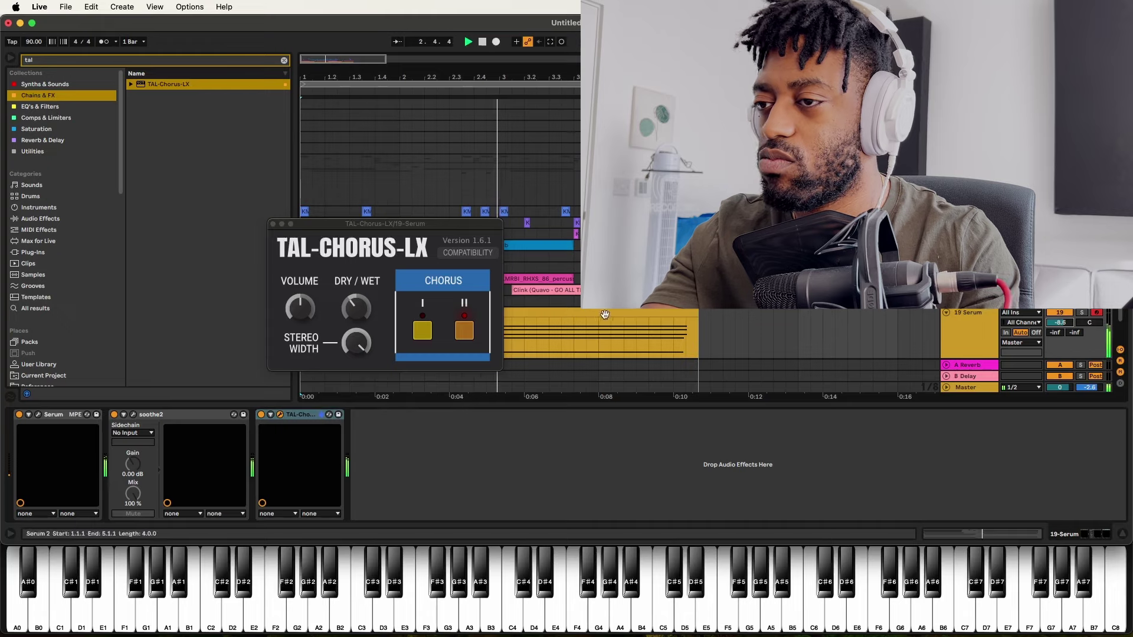
{"action": "left_click", "coordinate": [465, 334]}
Search the browser for lfo and add LFOTool after TAL-Chorus-LX on the Serum track
{"action": "left_click", "coordinate": [284, 60]}
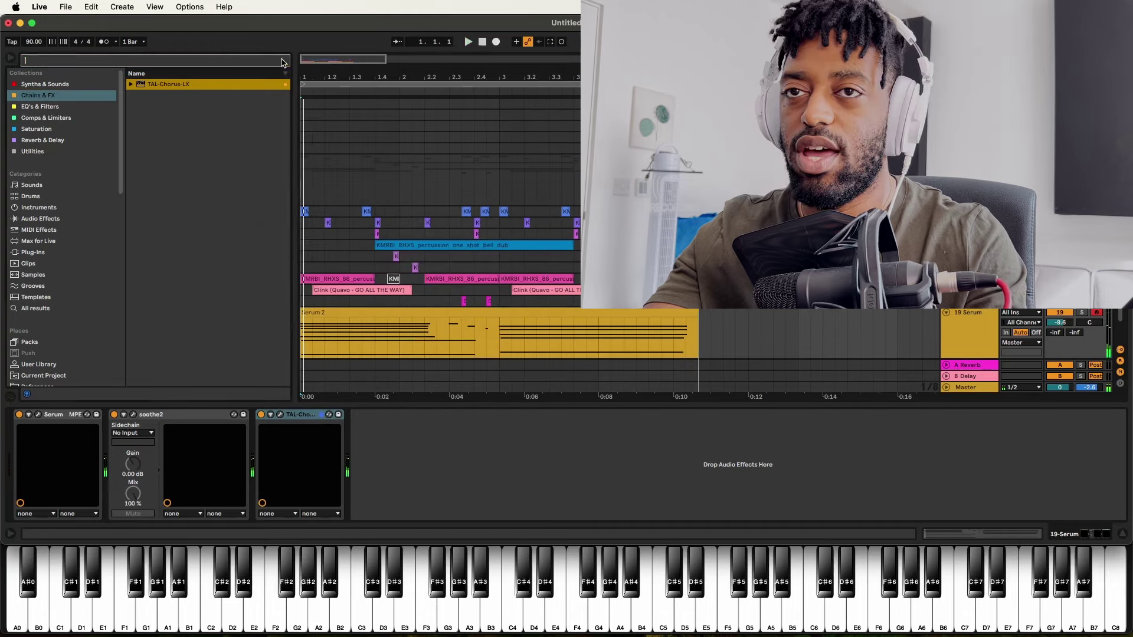
{"action": "type", "text": "lfo"}
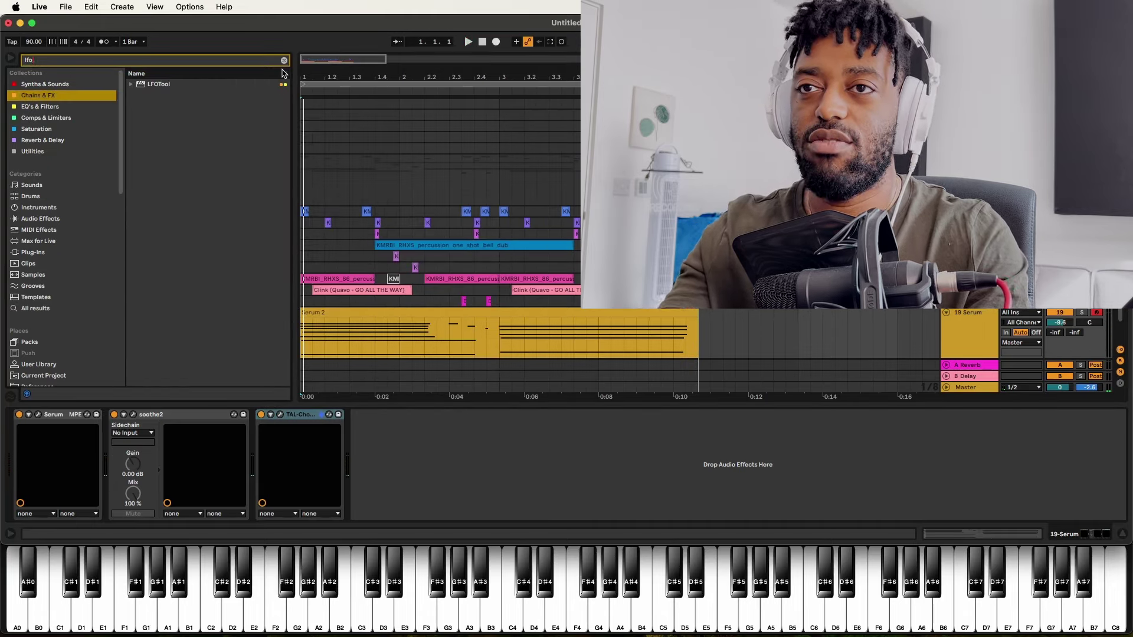
{"action": "left_click_drag", "start_coordinate": [165, 87], "coordinate": [439, 425]}
During playback, set LFOTool's Smooth to 61 and raise the starting point of its LFO curve
{"action": "key", "text": "space"}
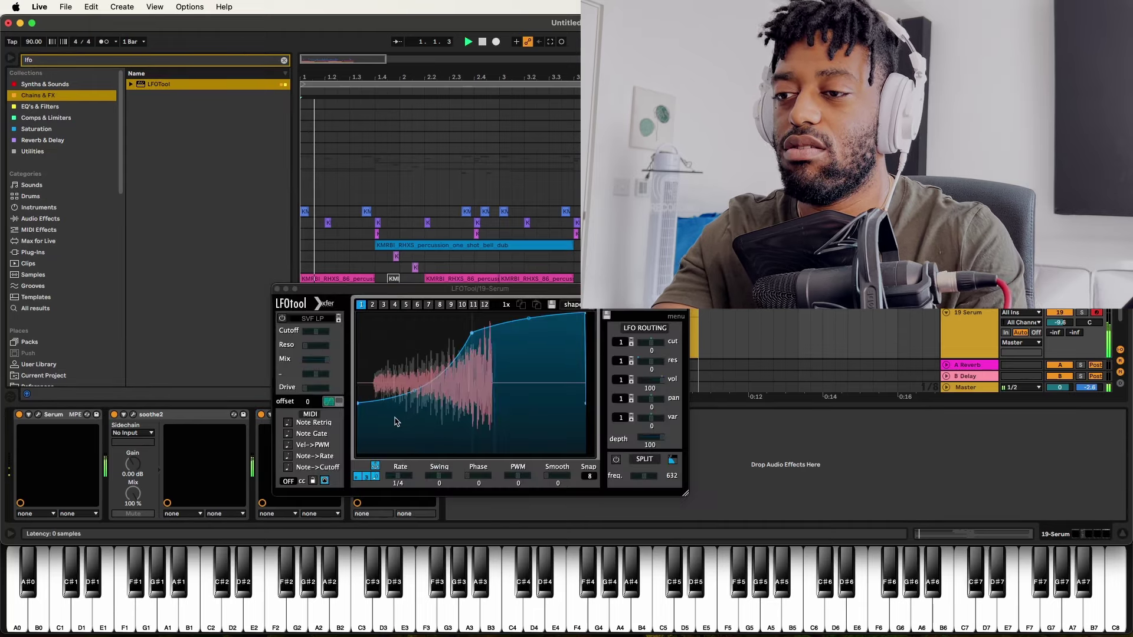
{"action": "left_click", "coordinate": [559, 476]}
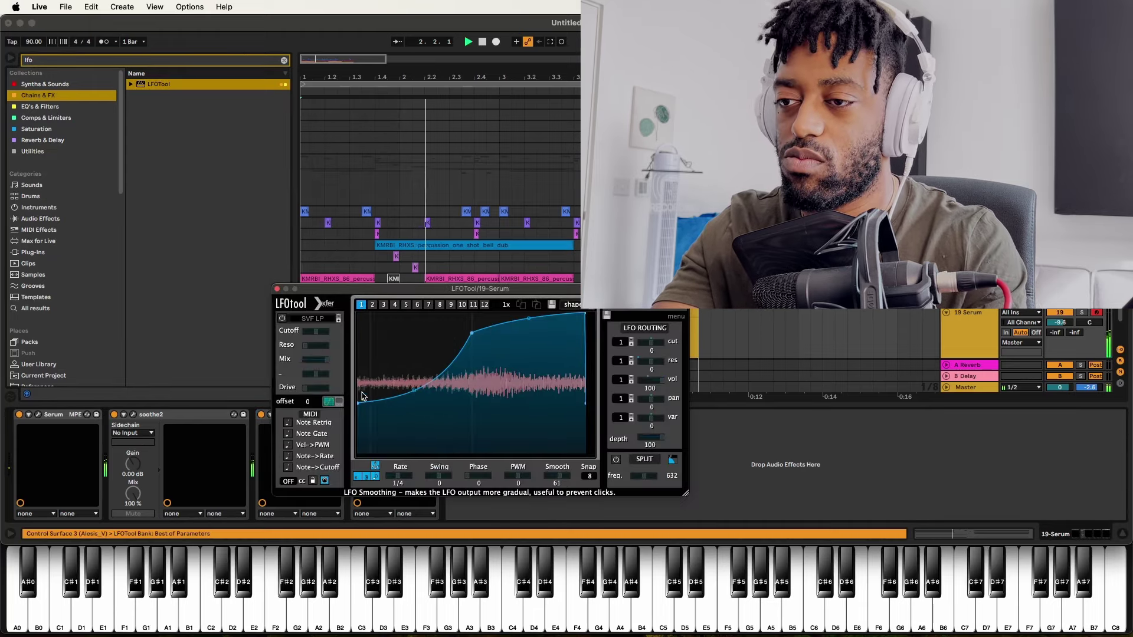
{"action": "left_click_drag", "start_coordinate": [358, 404], "coordinate": [360, 382]}
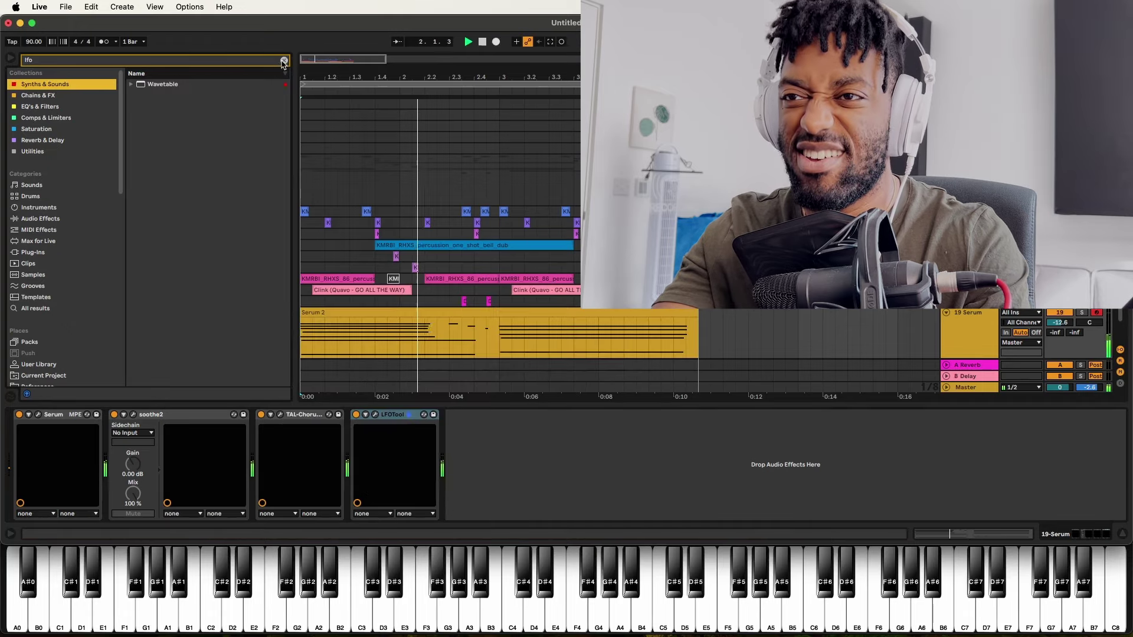
Search the Comps & Limiters collection for comp and add Compressor after LFOTool on the Serum track
{"action": "left_click", "coordinate": [283, 60]}
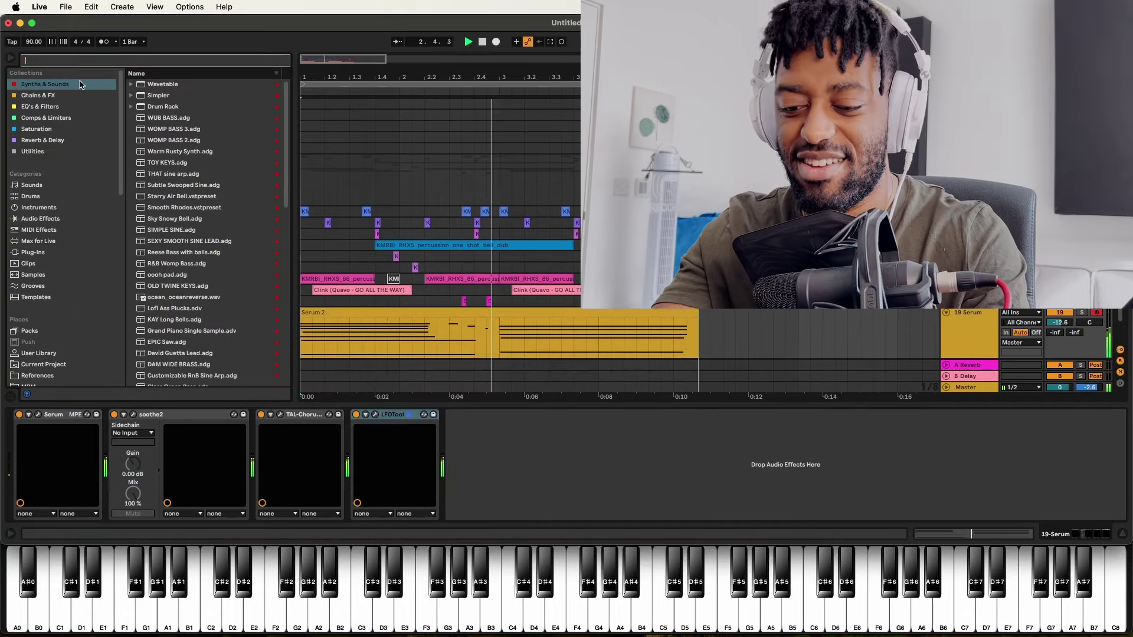
{"action": "type", "text": "comp"}
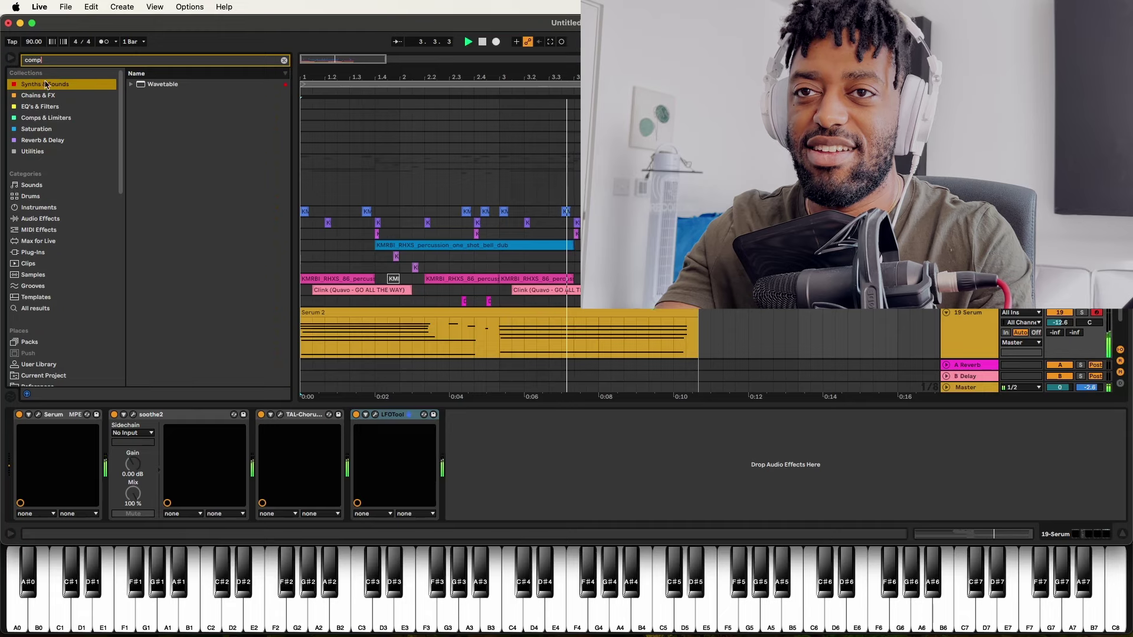
{"action": "left_click", "coordinate": [36, 120]}
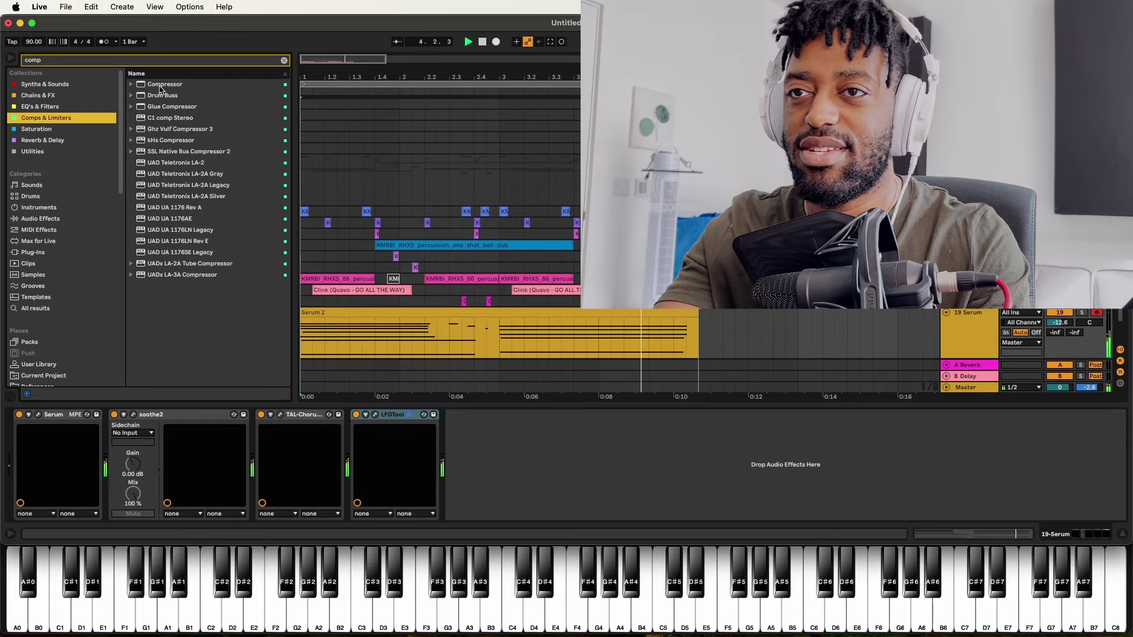
{"action": "left_click_drag", "start_coordinate": [160, 89], "coordinate": [503, 458]}
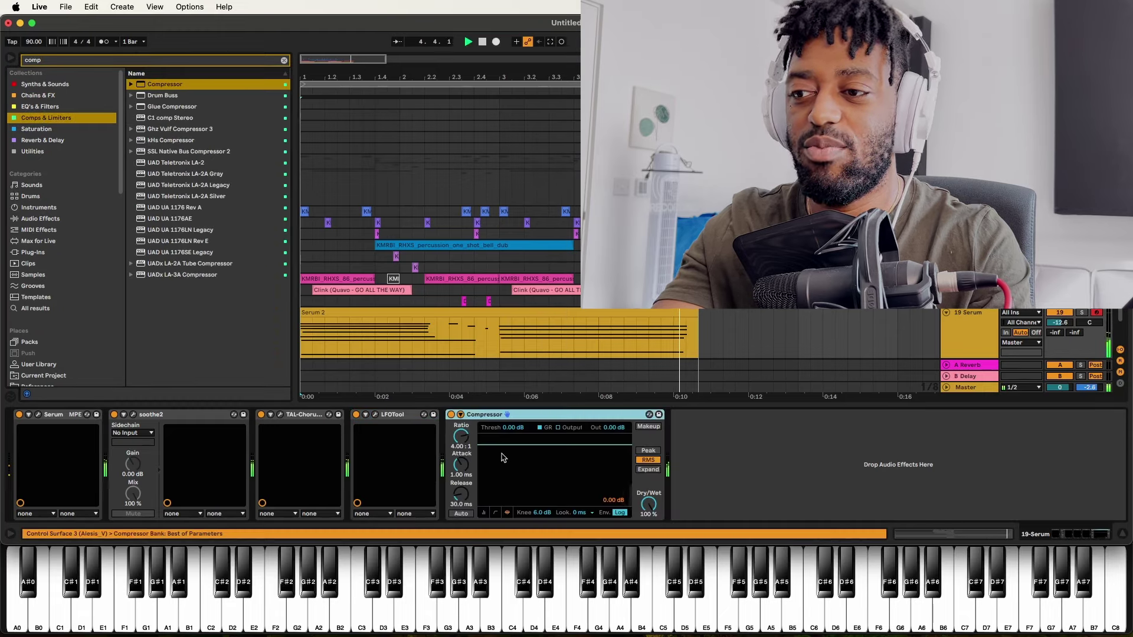
Sidechain the Compressor from track 10-KMRBI RHXS kick one shot beat and set its threshold to -18.1 dB
{"action": "left_click", "coordinate": [461, 414]}
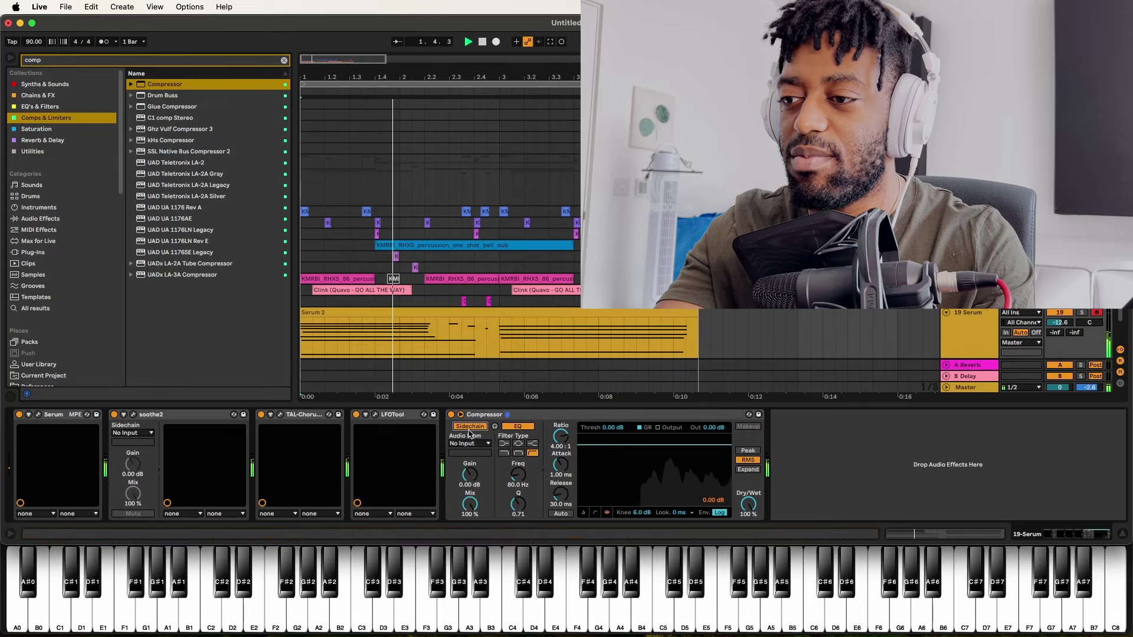
{"action": "left_click", "coordinate": [468, 443]}
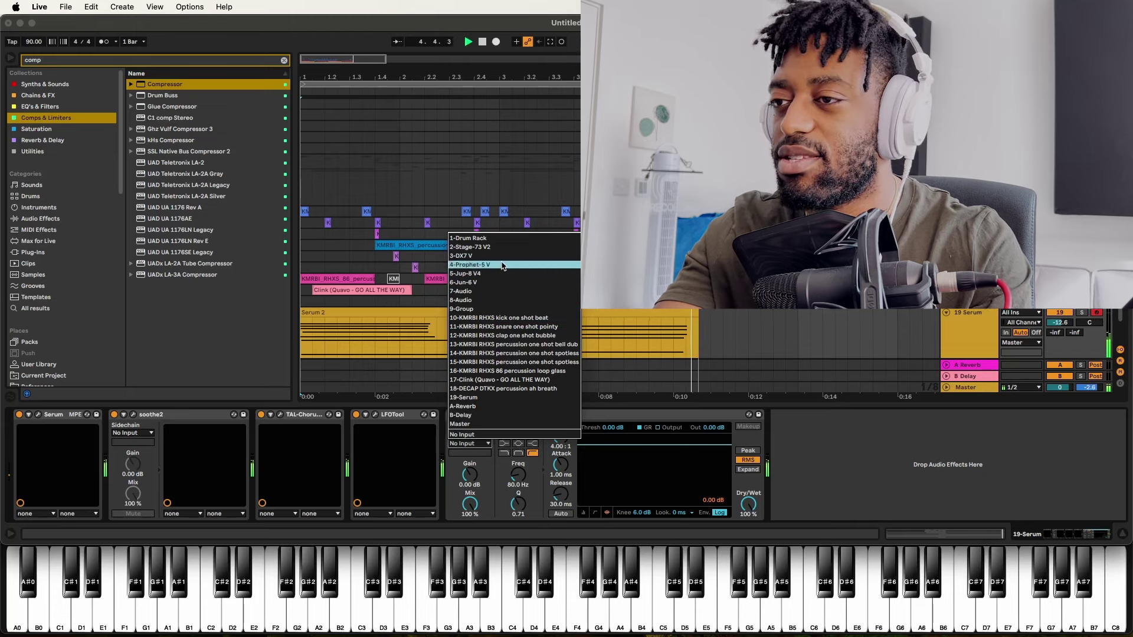
{"action": "left_click", "coordinate": [502, 318]}
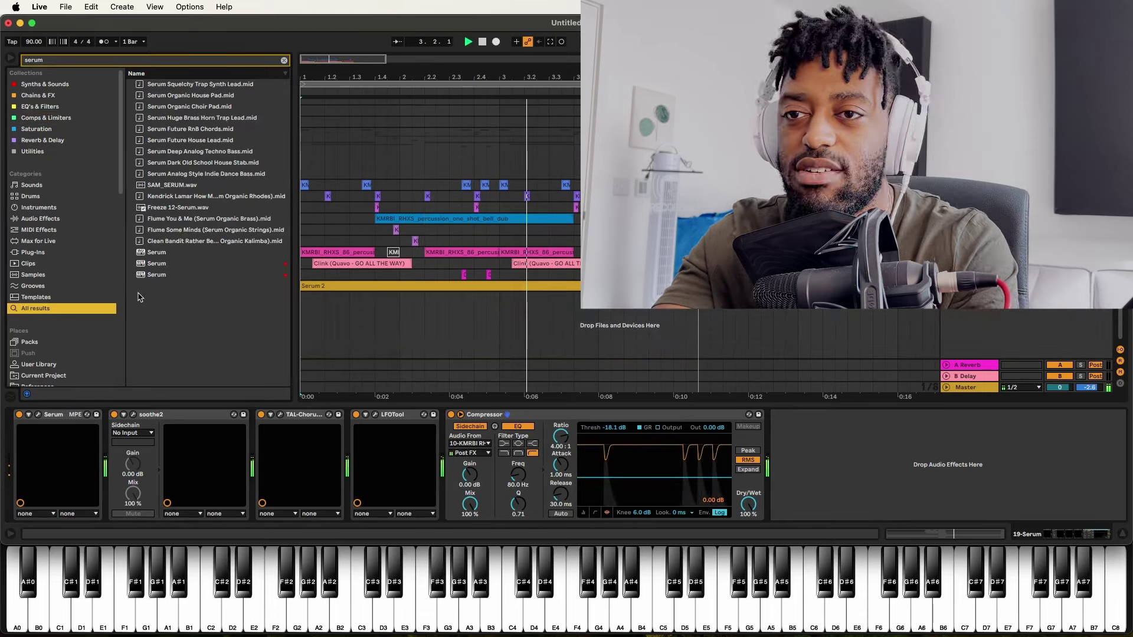
Load another Serum instrument onto a new MIDI track below the first Serum track
{"action": "left_click", "coordinate": [157, 275]}
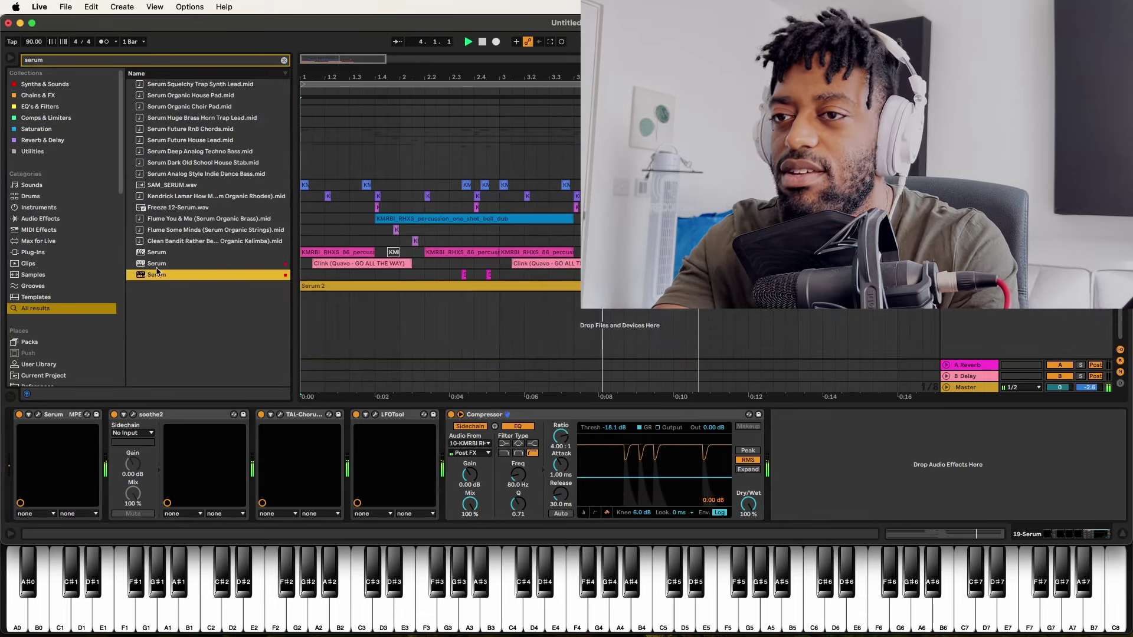
{"action": "left_click_drag", "start_coordinate": [218, 275], "coordinate": [931, 329]}
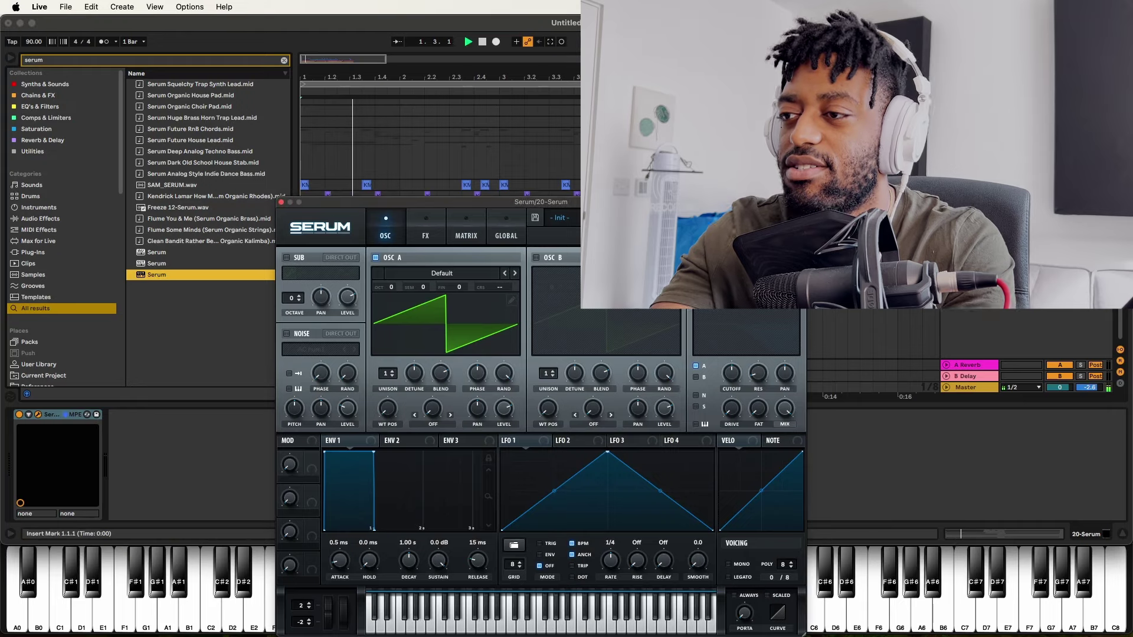
Audition BS - Plucked Bass from Serum's MALIBU bass bank and settle on the BS - Birdy preset
{"action": "left_click", "coordinate": [559, 217]}
{"action": "mouse_move", "coordinate": [603, 316]}
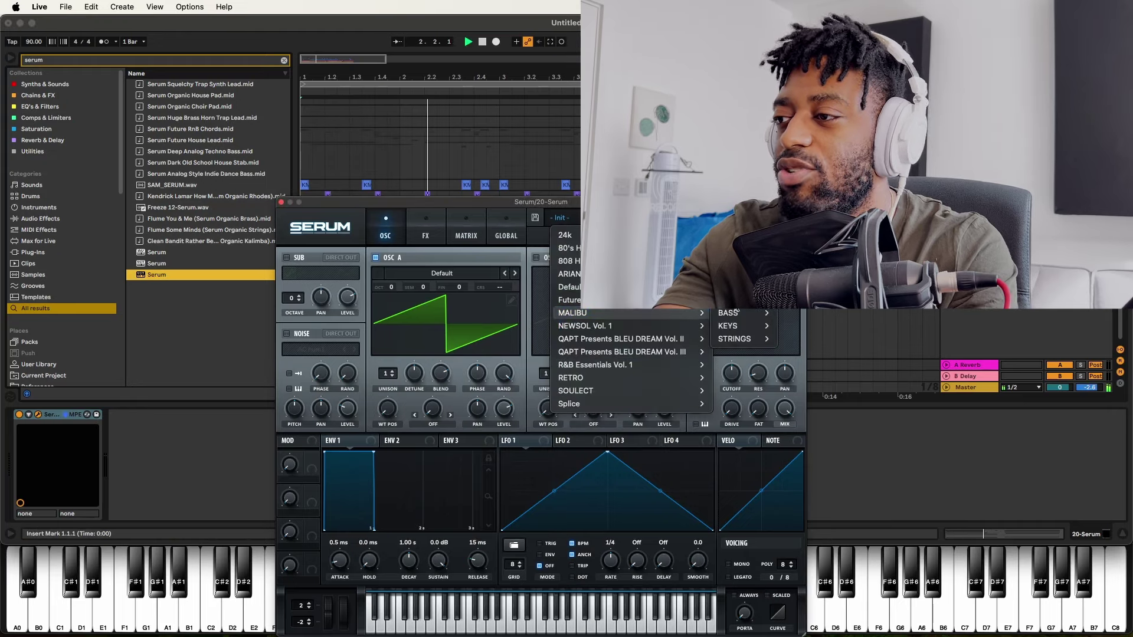
{"action": "mouse_move", "coordinate": [739, 311]}
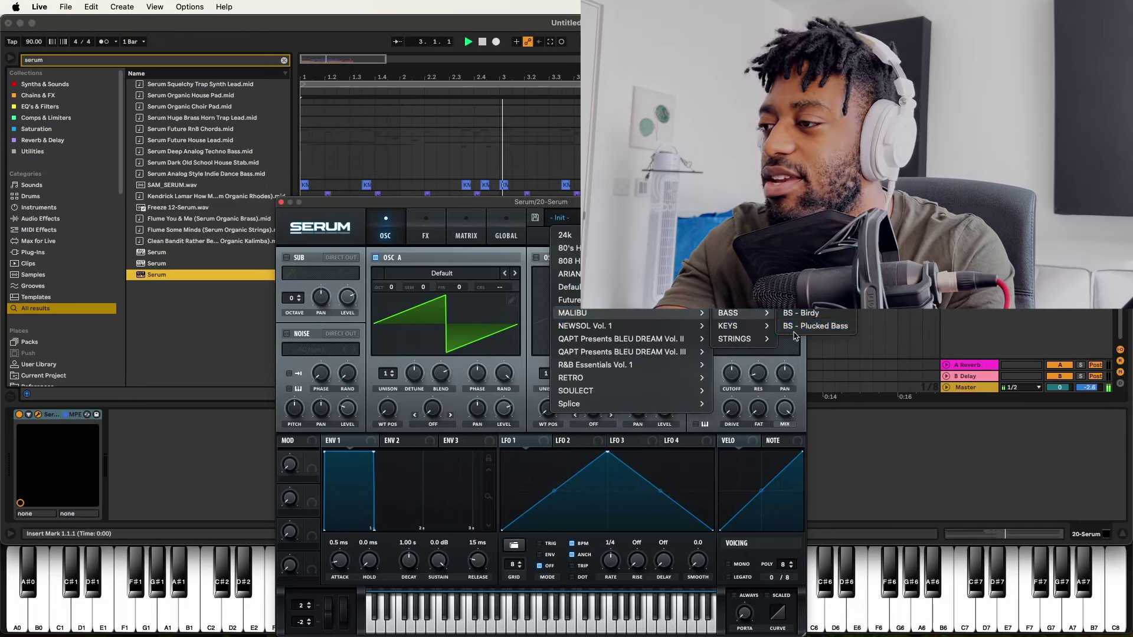
{"action": "left_click", "coordinate": [797, 331]}
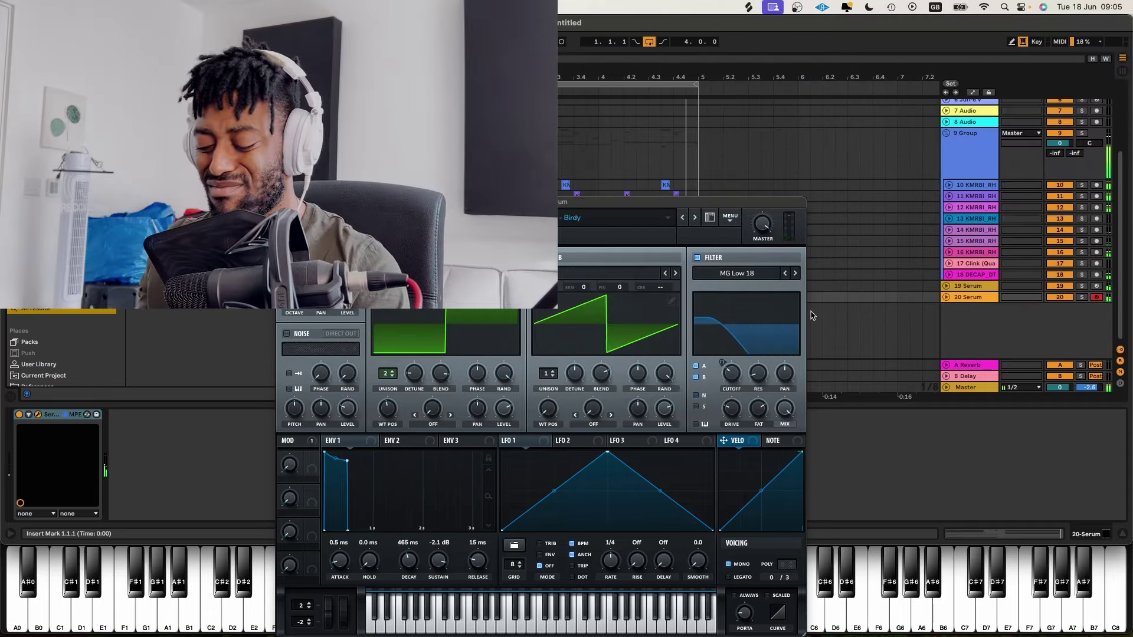
{"action": "key", "text": "space"}
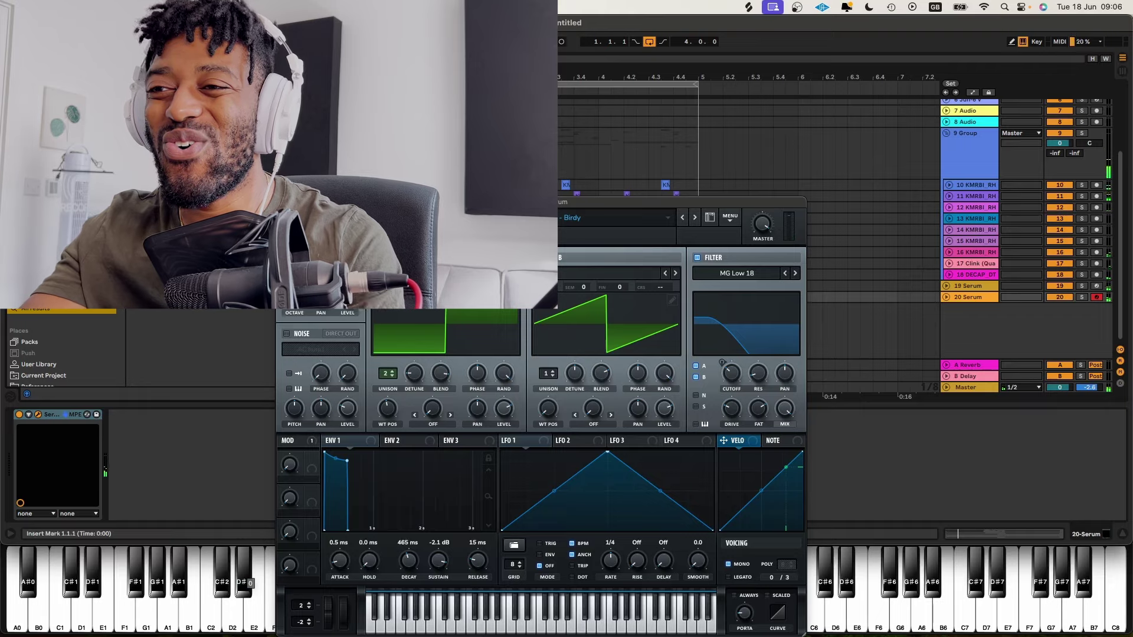
Move the Serum window aside, close it and record an eight-bar bass part on the second Serum track from bar 1
{"action": "left_click_drag", "start_coordinate": [372, 202], "coordinate": [681, 90]}
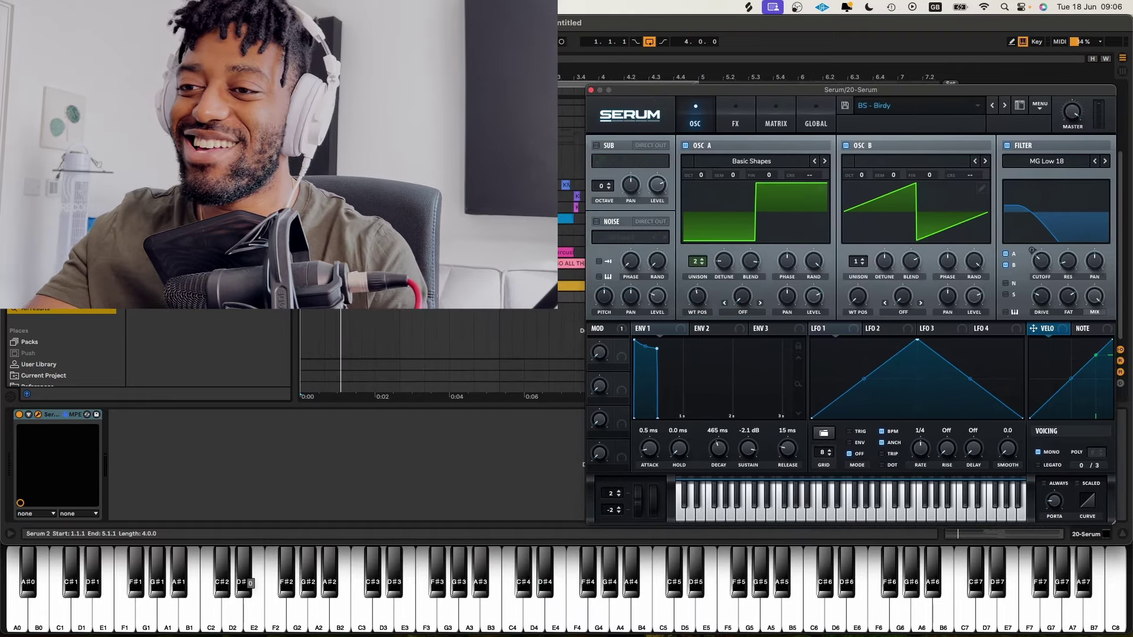
{"action": "left_click", "coordinate": [301, 271]}
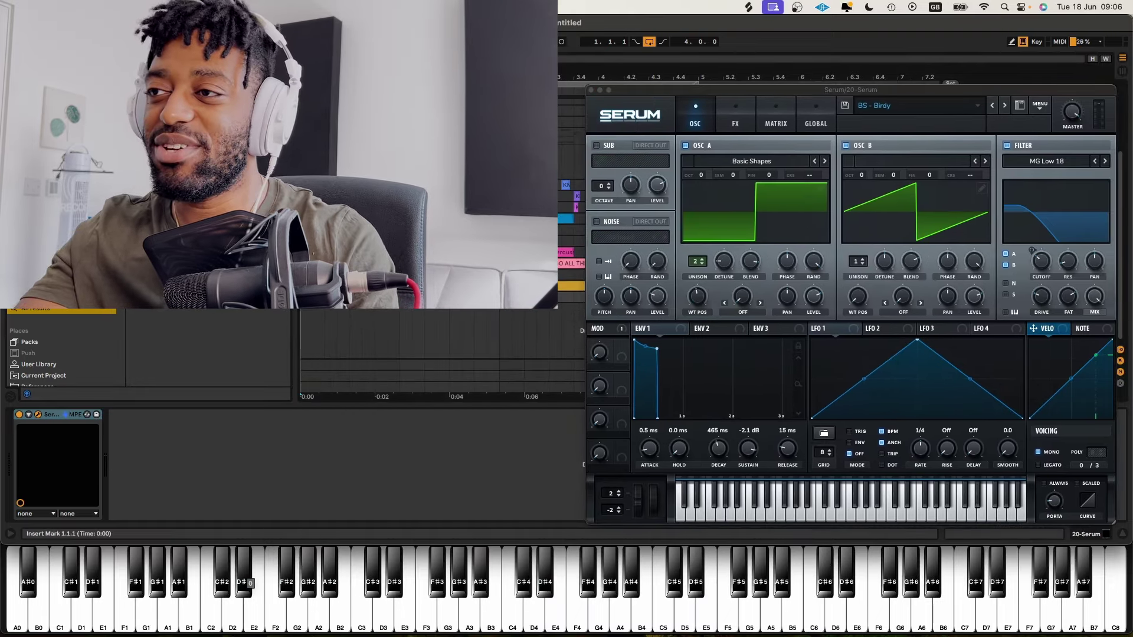
{"action": "left_click", "coordinate": [591, 91]}
{"action": "key", "text": "space"}
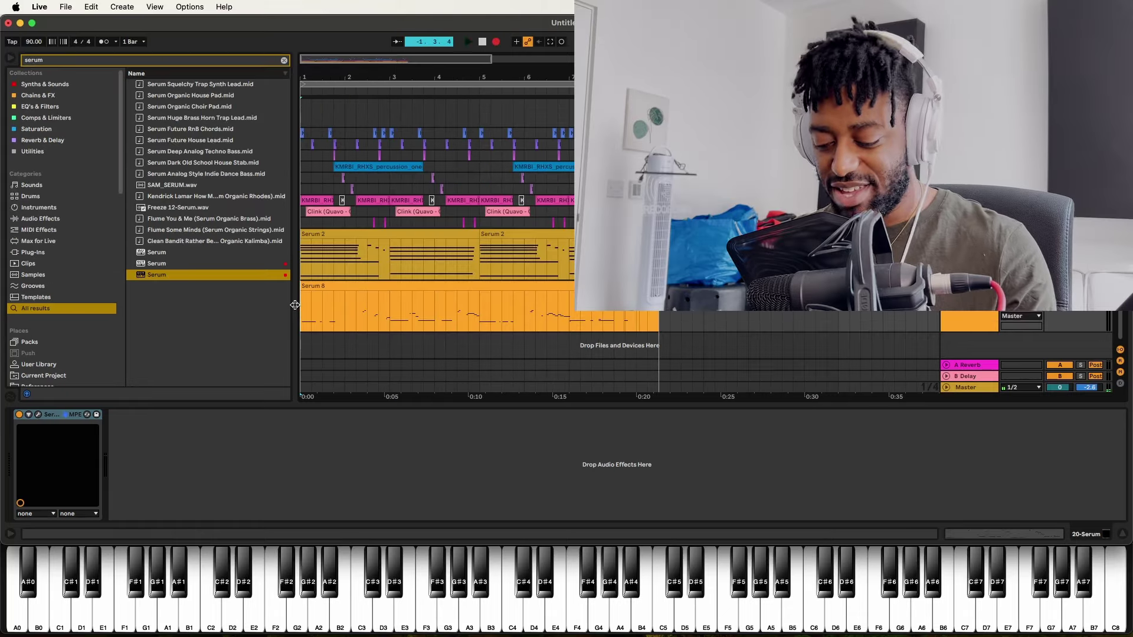
{"action": "key", "text": "space"}
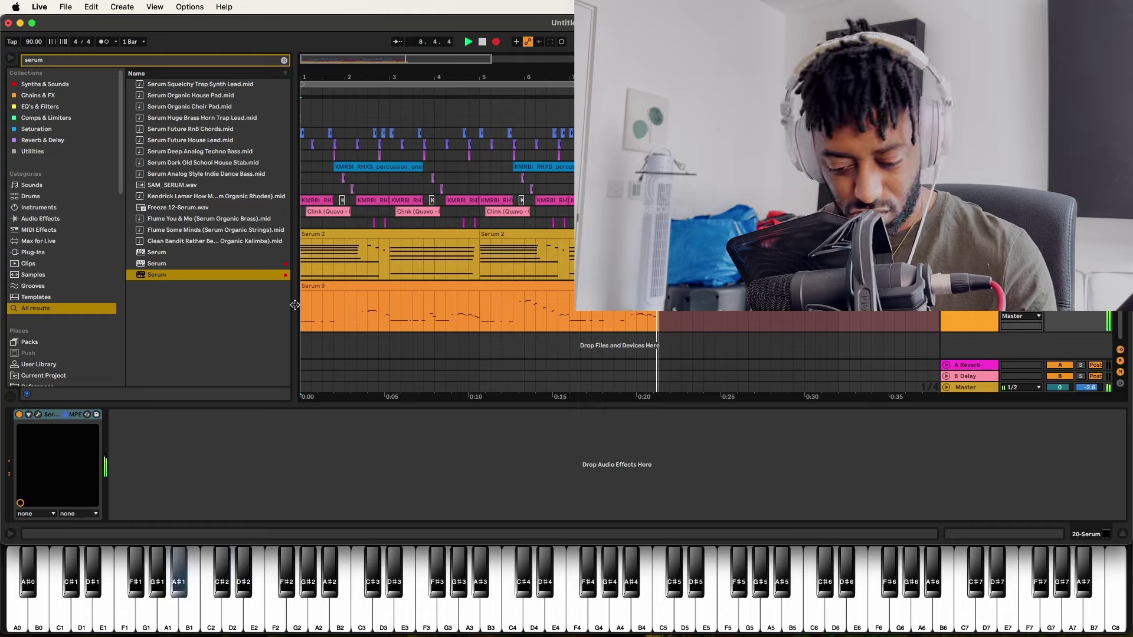
{"action": "key", "text": "space"}
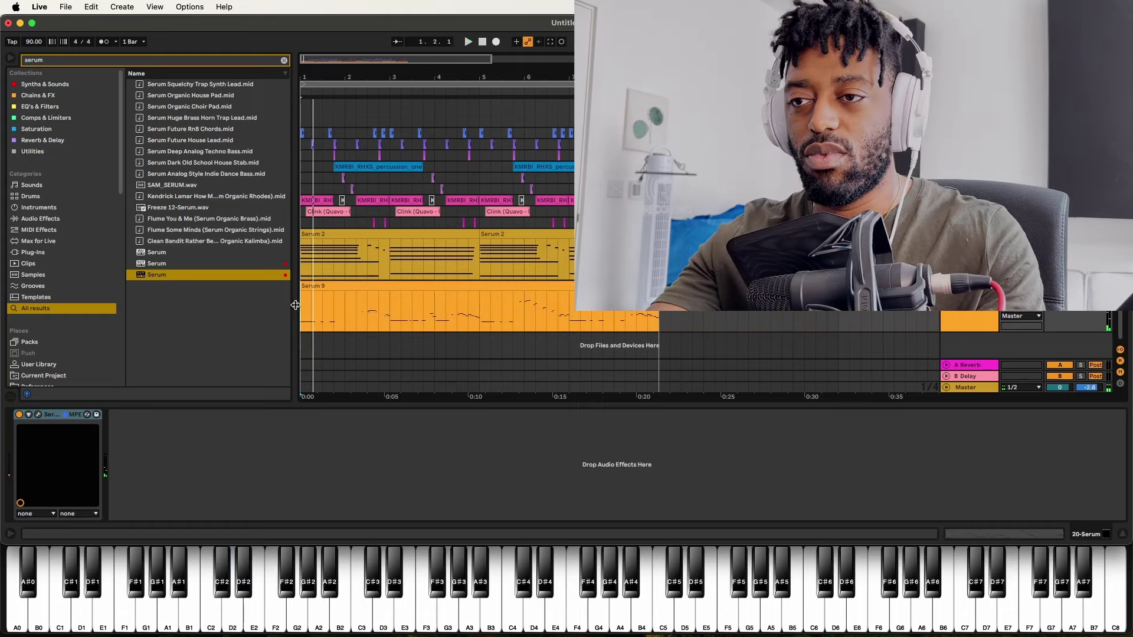
Play back the recorded bass, open its clip and examine the FX and Matrix pages of its Serum instrument
{"action": "key", "text": "space"}
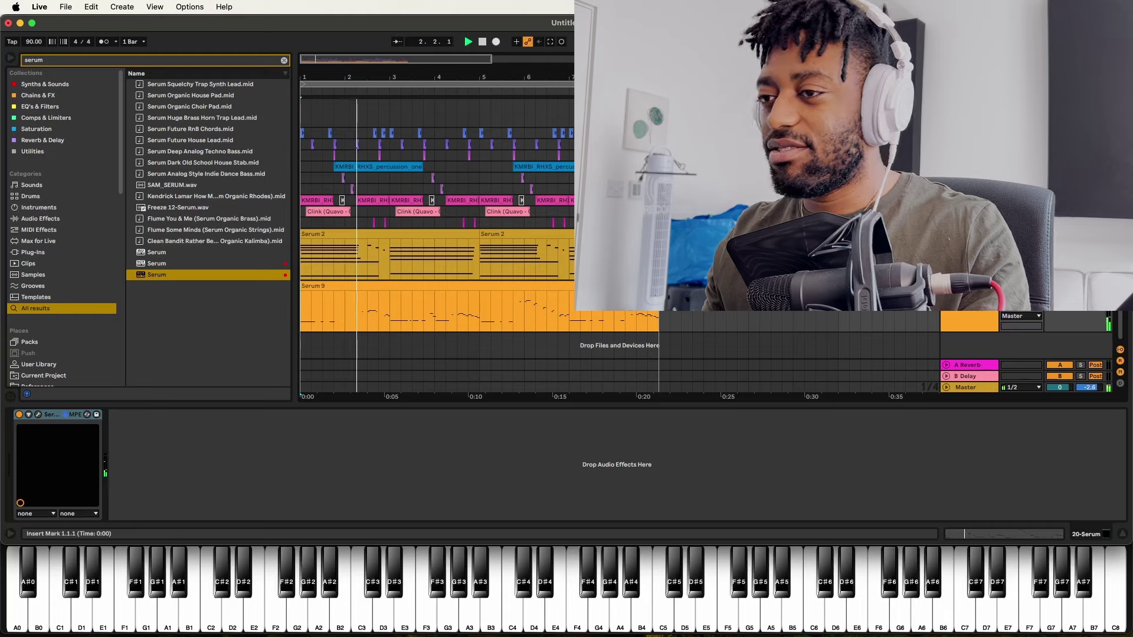
{"action": "double_click", "coordinate": [473, 298]}
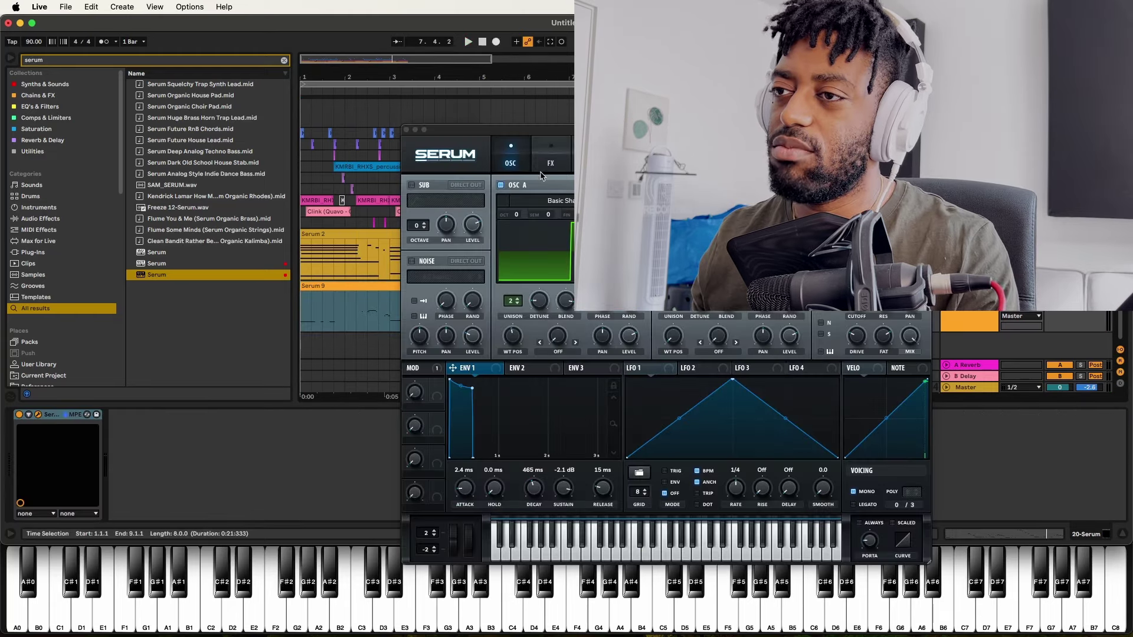
{"action": "left_click", "coordinate": [553, 163]}
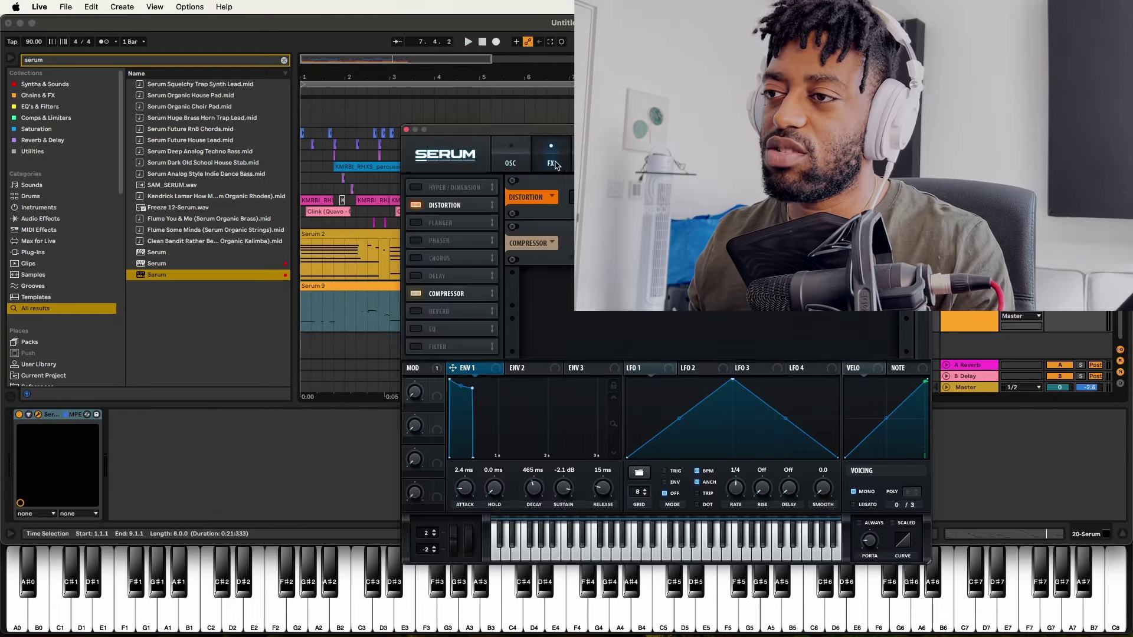
{"action": "left_click", "coordinate": [590, 164]}
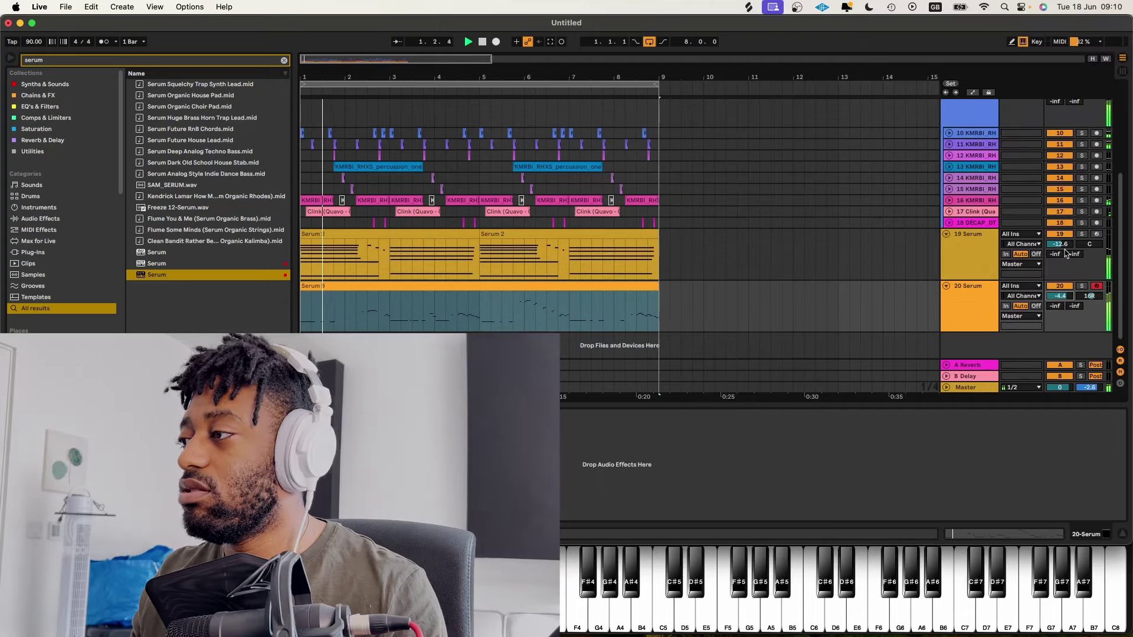
Show the first Serum track's devices and browse the EQ's & Filters collection without a search term
{"action": "left_click", "coordinate": [444, 275]}
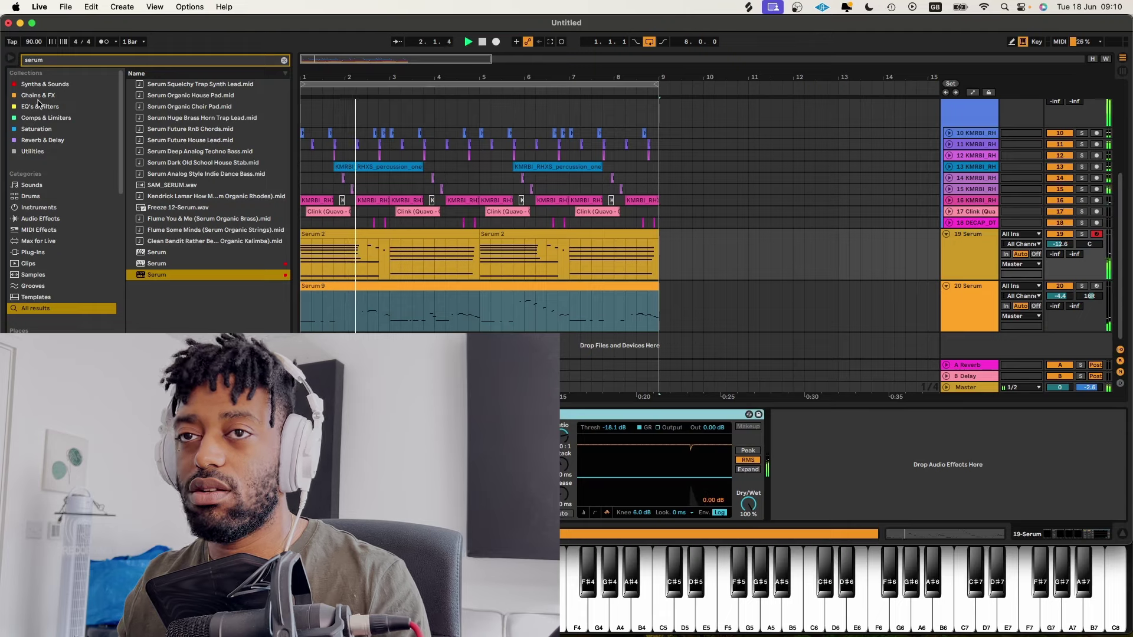
{"action": "left_click", "coordinate": [77, 105]}
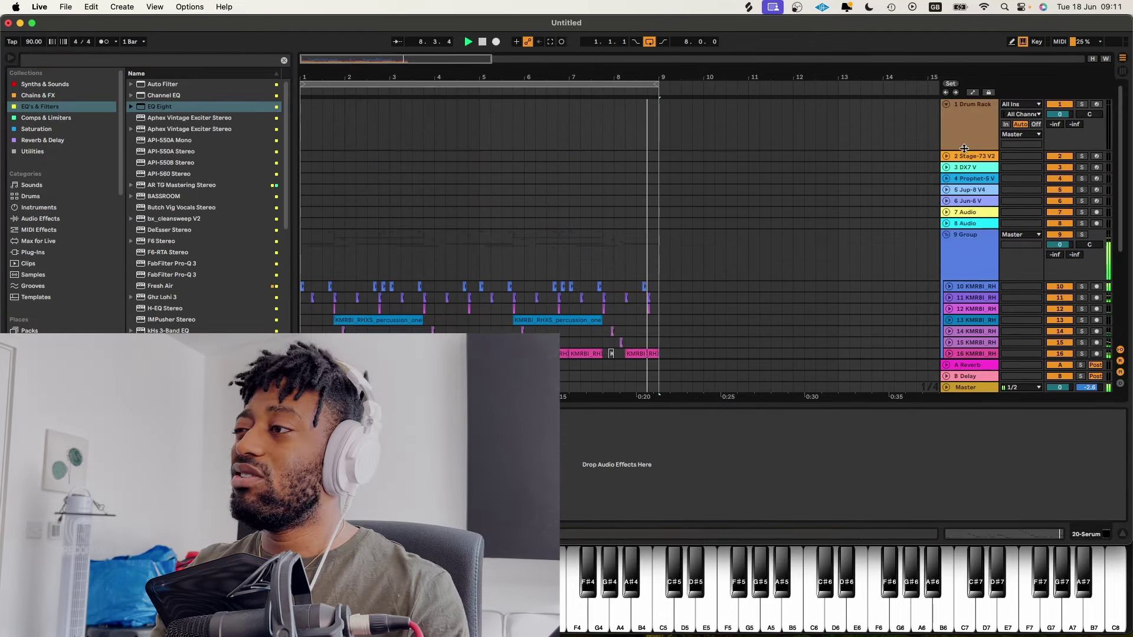
{"action": "left_click", "coordinate": [970, 157]}
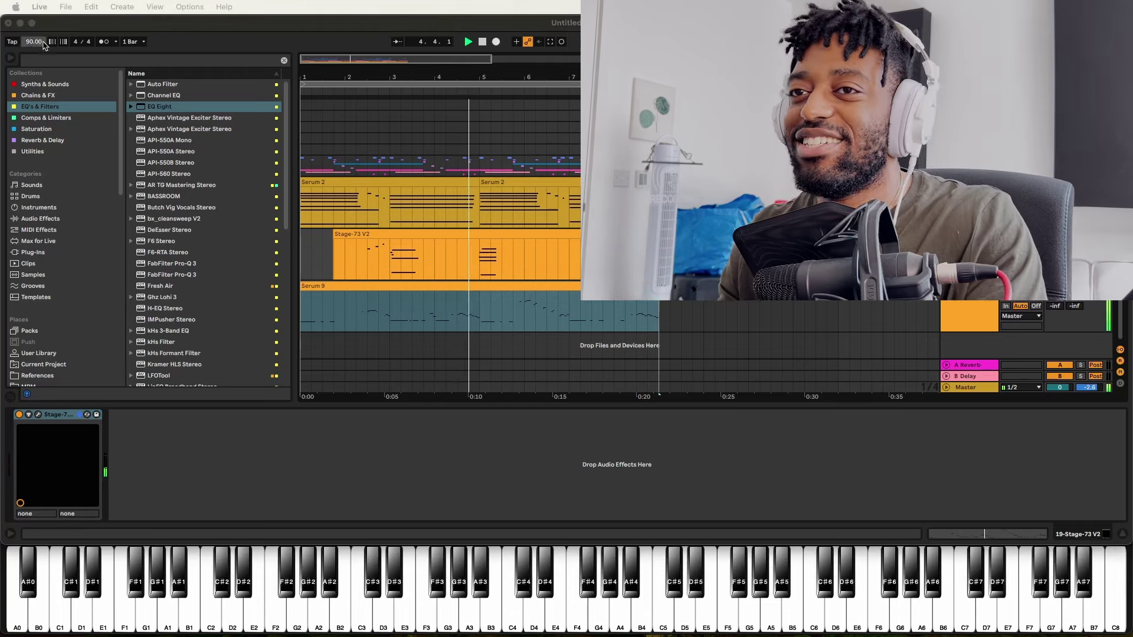
Search all browser results for the next instrument, load the Korg TRITON Extreme on a new track and close its window
{"action": "left_click", "coordinate": [60, 63]}
{"action": "left_click", "coordinate": [59, 61]}
{"action": "type", "text": "ser"}
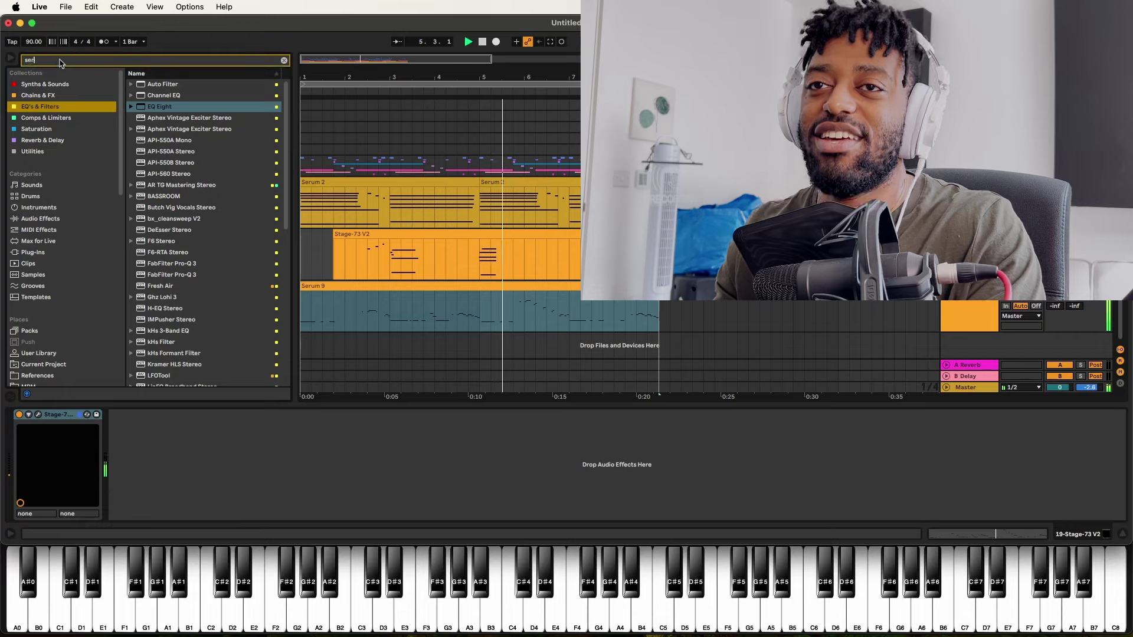
{"action": "left_click", "coordinate": [21, 308]}
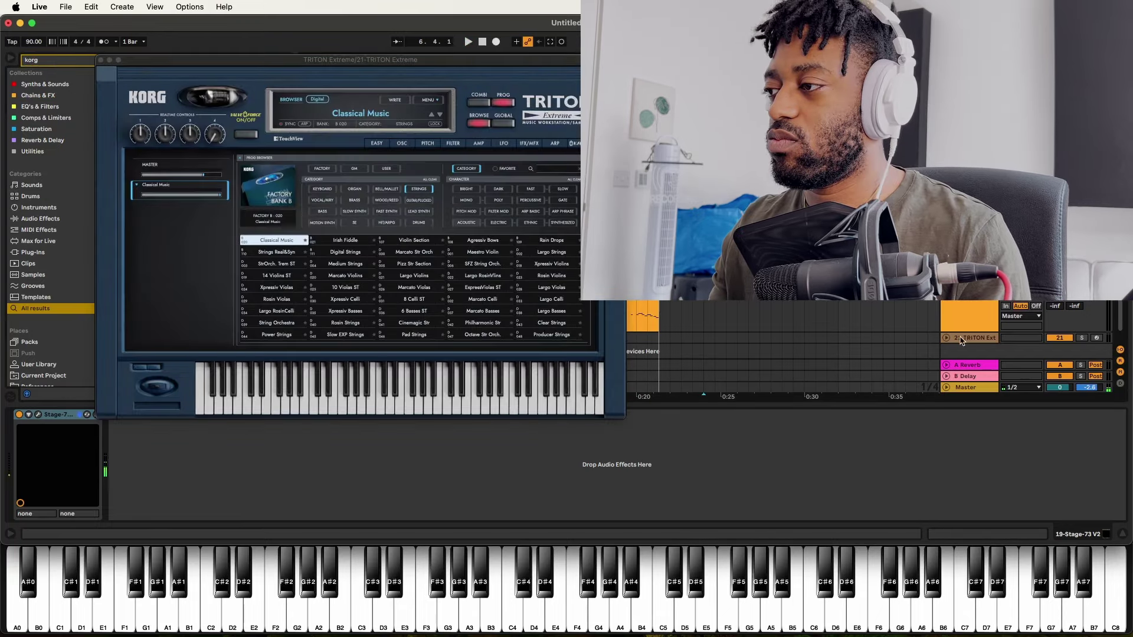
{"action": "left_click", "coordinate": [960, 341]}
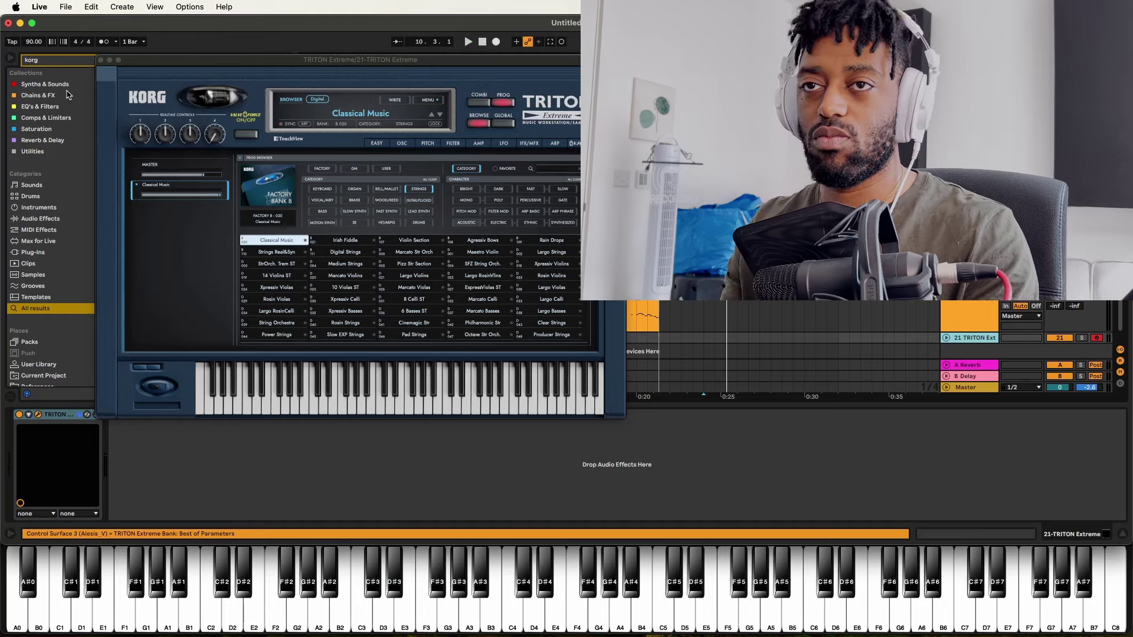
{"action": "left_click", "coordinate": [101, 60]}
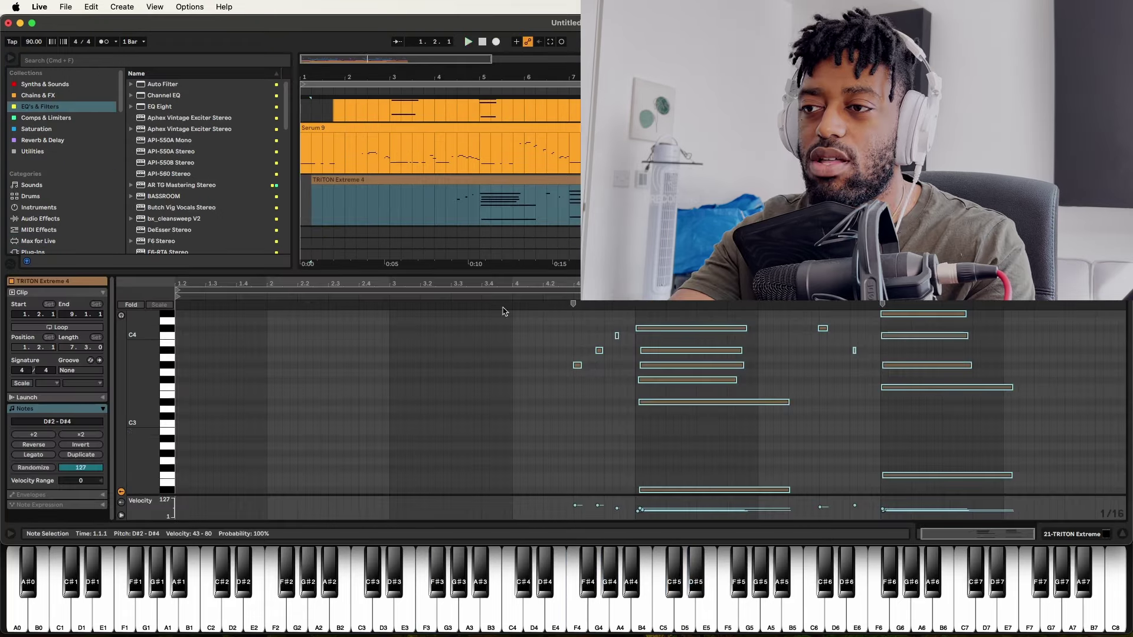
Delete the stray short G#3 note and the long G#3 in the bar 5 chord of the TRITON Extreme clip, and play it back
{"action": "left_click_drag", "start_coordinate": [142, 366], "coordinate": [159, 365]}
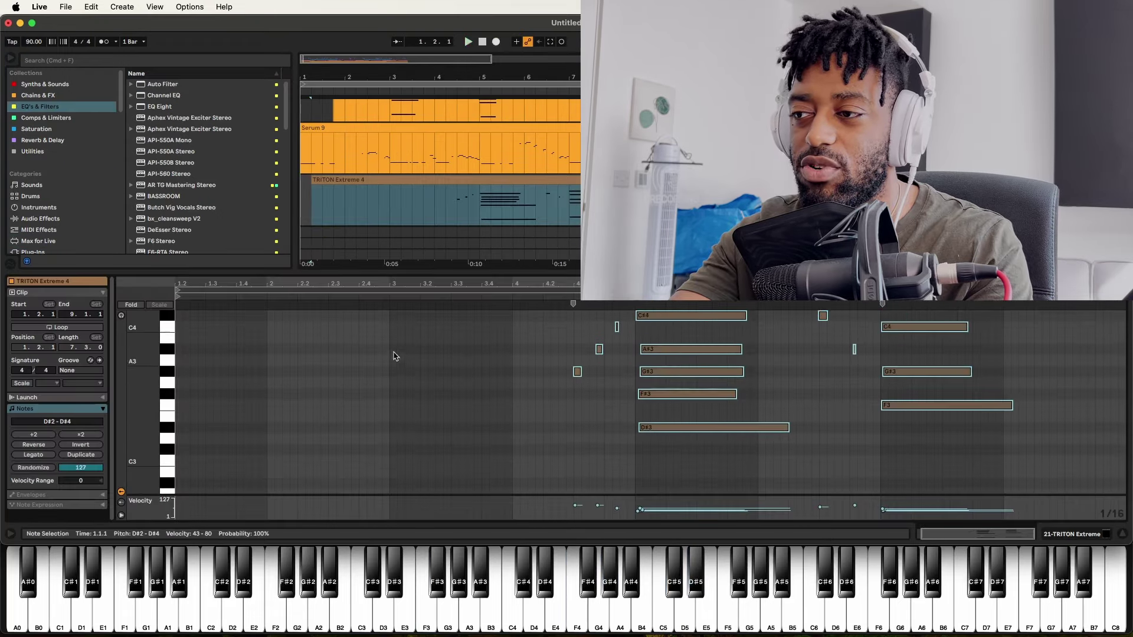
{"action": "scroll", "coordinate": [395, 357], "scroll_direction": "up", "scroll_amount": 2}
{"action": "left_click", "coordinate": [782, 396]}
{"action": "left_click_drag", "start_coordinate": [782, 396], "coordinate": [691, 394]}
{"action": "left_click", "coordinate": [755, 401]}
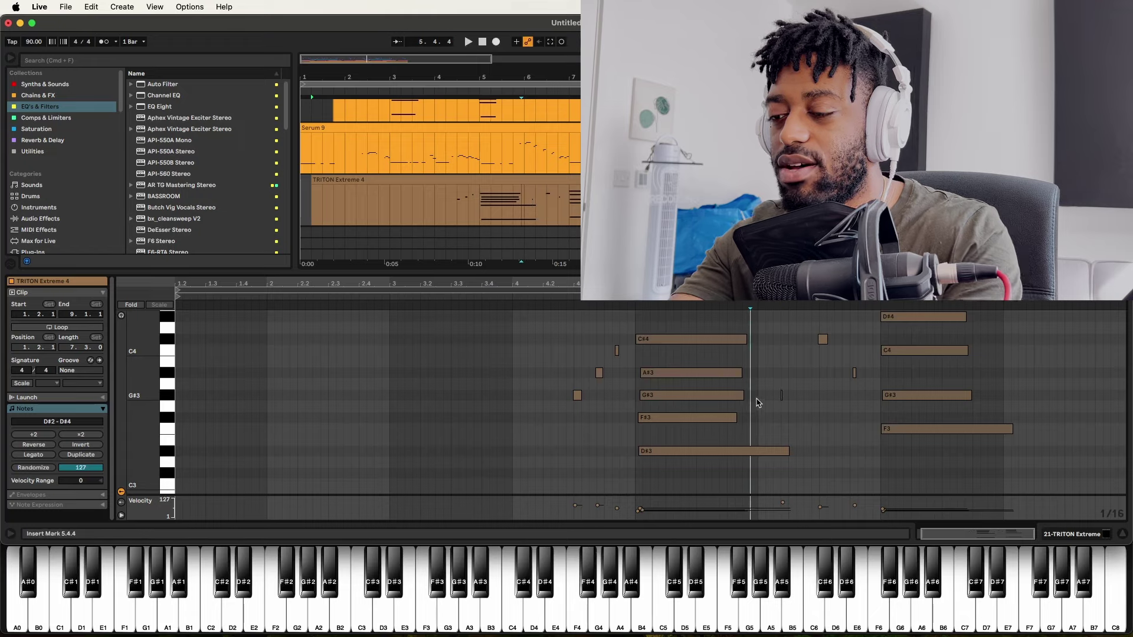
{"action": "left_click", "coordinate": [782, 396]}
{"action": "key", "text": "Delete"}
{"action": "left_click_drag", "start_coordinate": [778, 396], "coordinate": [685, 388]}
{"action": "key", "text": "Delete"}
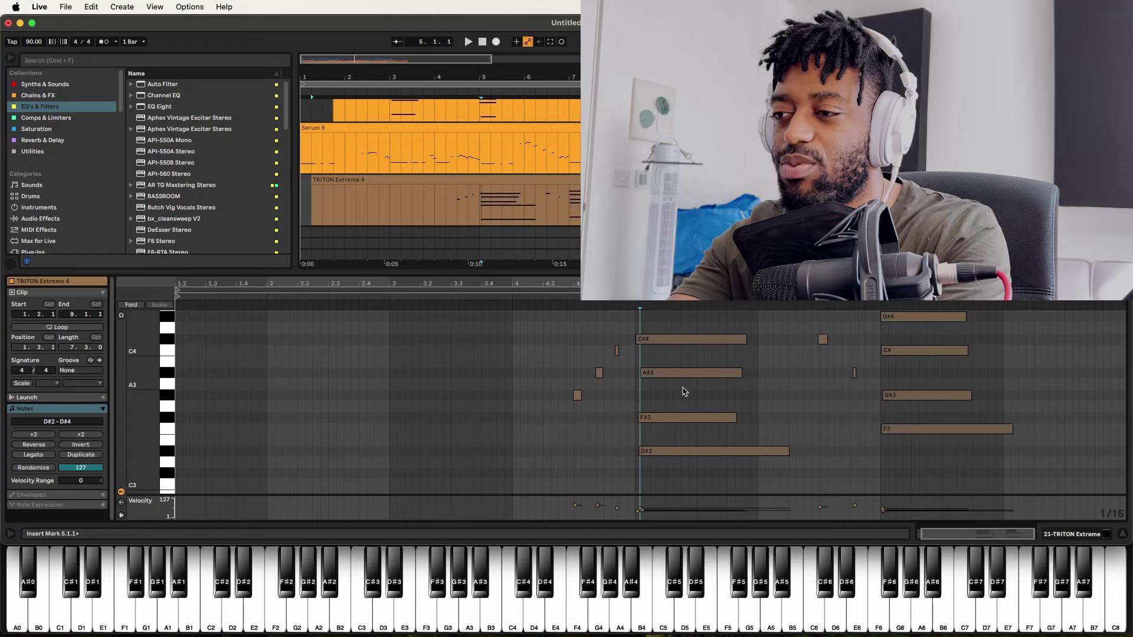
{"action": "key", "text": "space"}
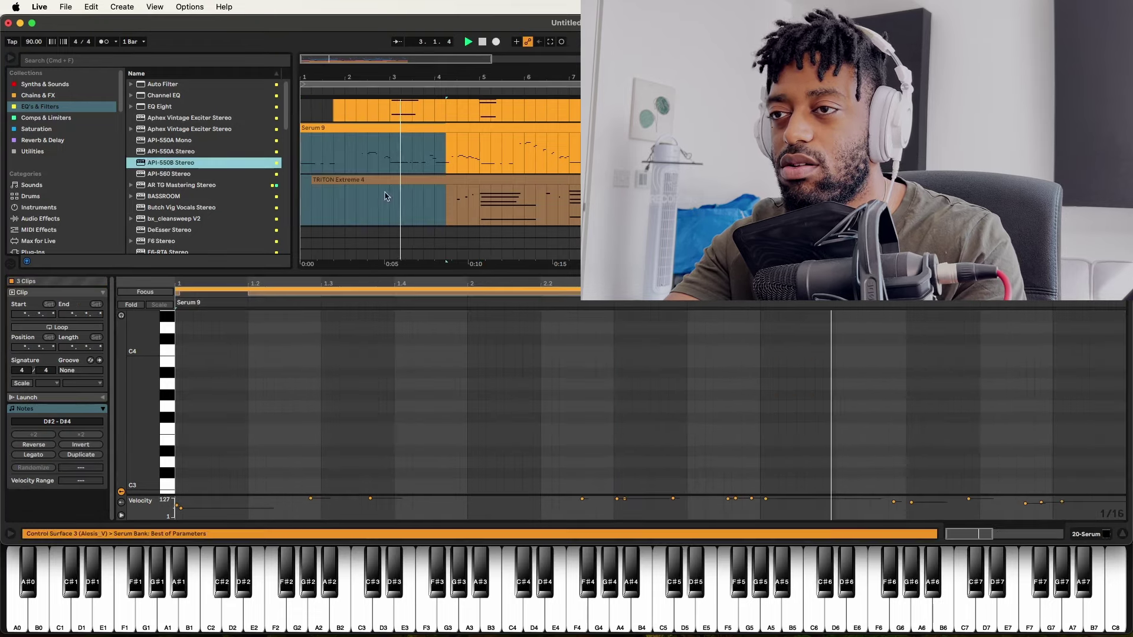
Hide the clip's note editor, unfold the new Jup-8 V4 track and open its instrument window
{"action": "key", "text": "super+alt+l"}
{"action": "left_click_drag", "start_coordinate": [980, 317], "coordinate": [982, 312]}
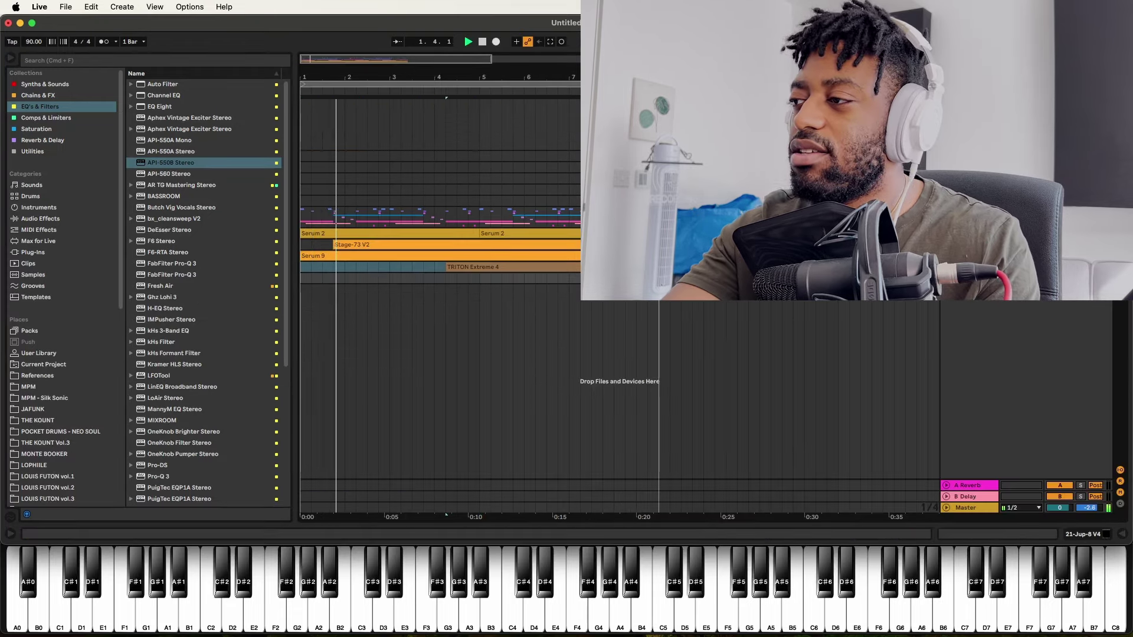
{"action": "left_click", "coordinate": [946, 278]}
{"action": "double_click", "coordinate": [969, 277]}
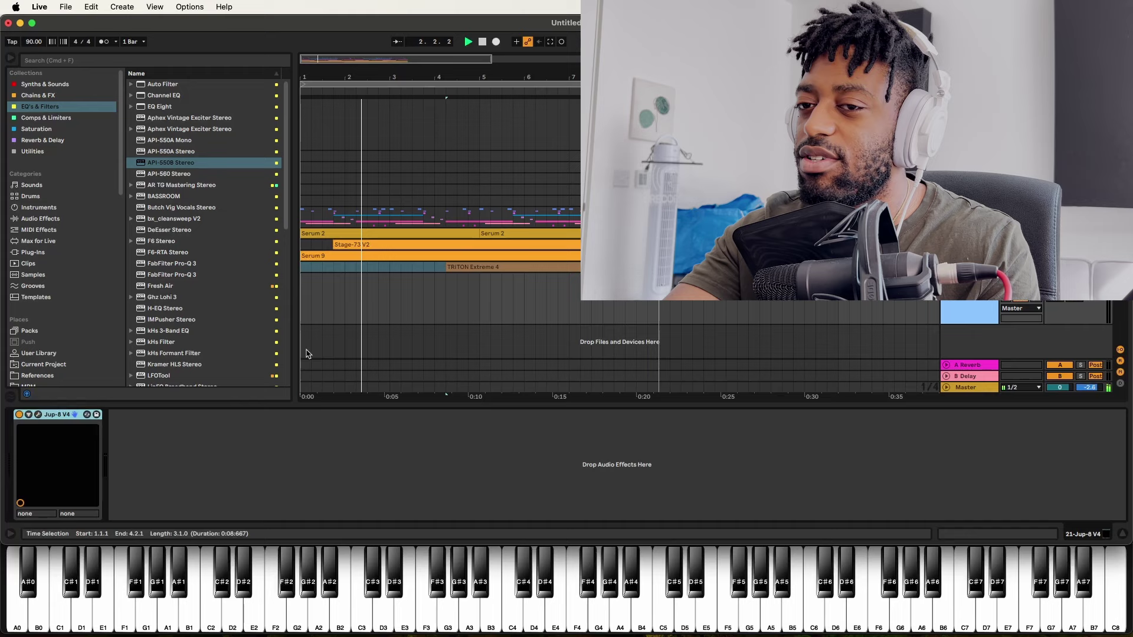
{"action": "left_click", "coordinate": [39, 415]}
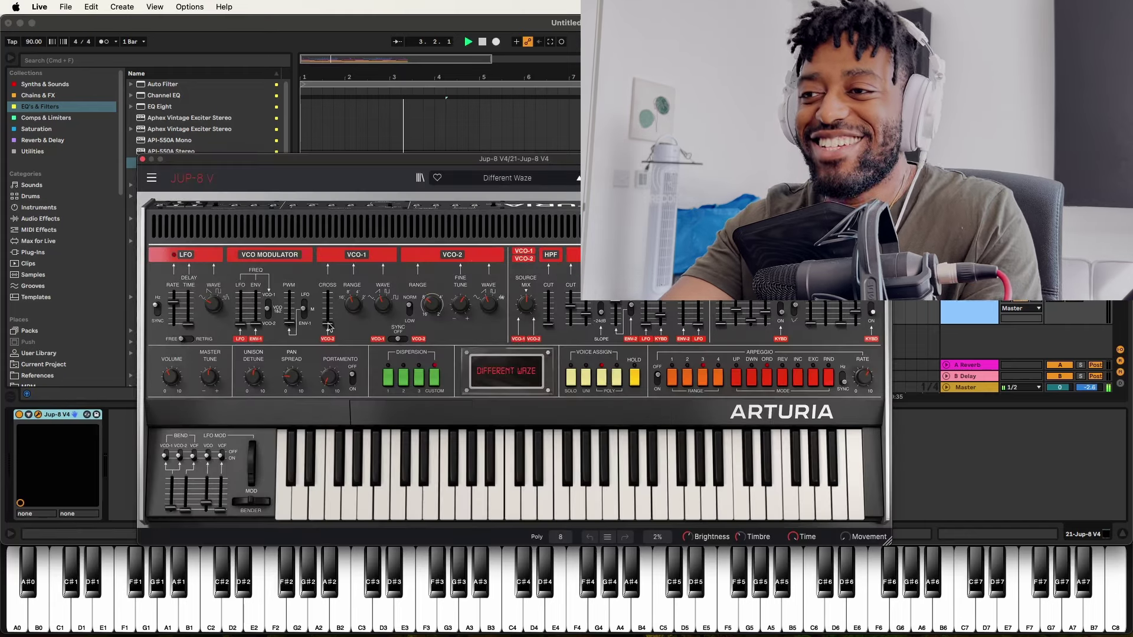
Load the Classic Sine Lead preset from the Lead category into the Jup-8 V4 and stop playback
{"action": "left_click", "coordinate": [525, 184]}
{"action": "mouse_move", "coordinate": [514, 272]}
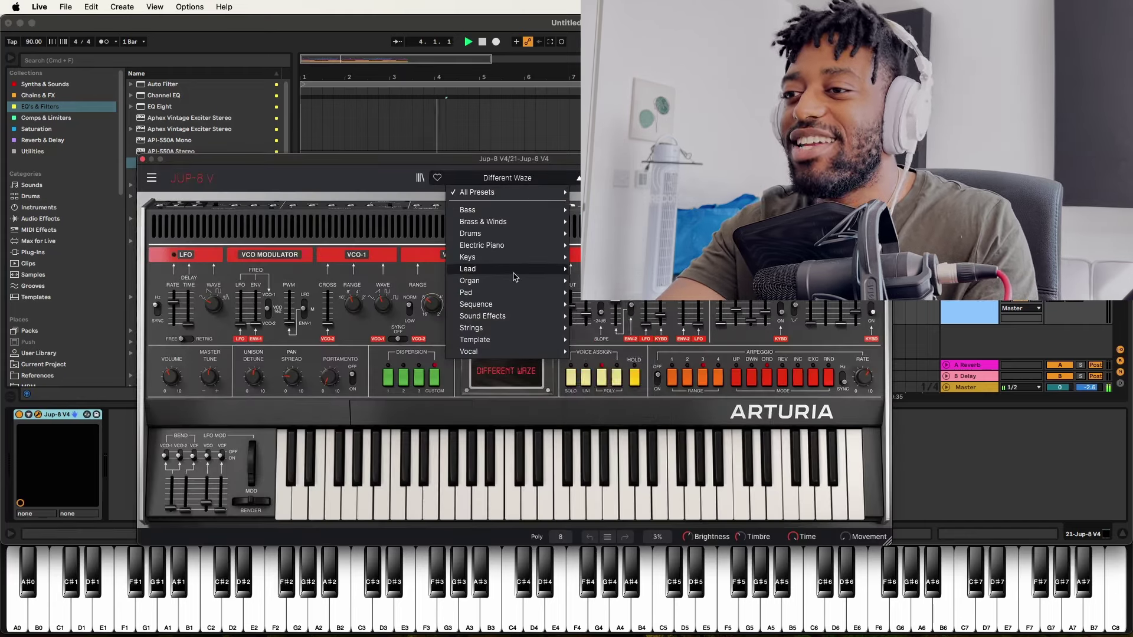
{"action": "left_click", "coordinate": [613, 272]}
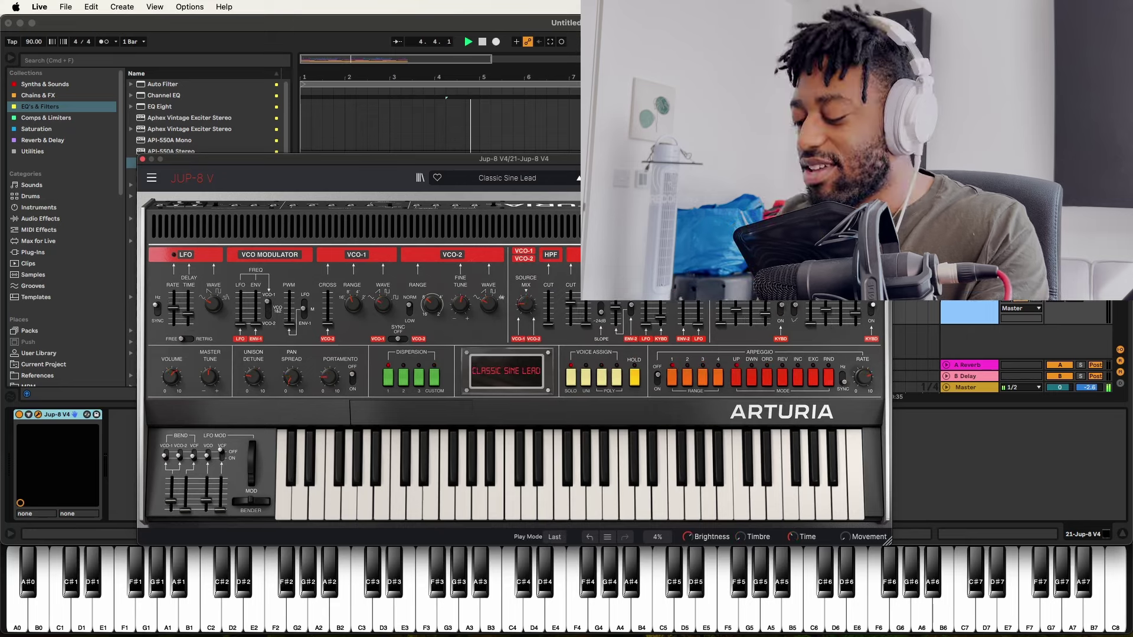
{"action": "key", "text": "space"}
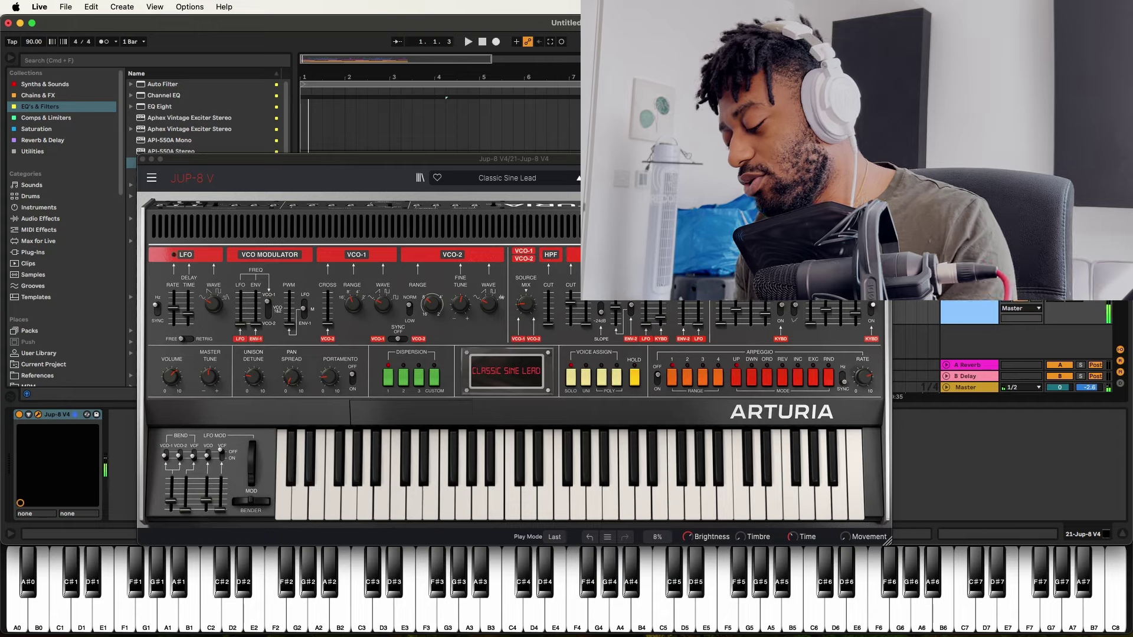
Record a lead melody on the Jup-8 V4 track from bar 1 into bar 5, play it back and close the instrument window
{"action": "key", "text": "space"}
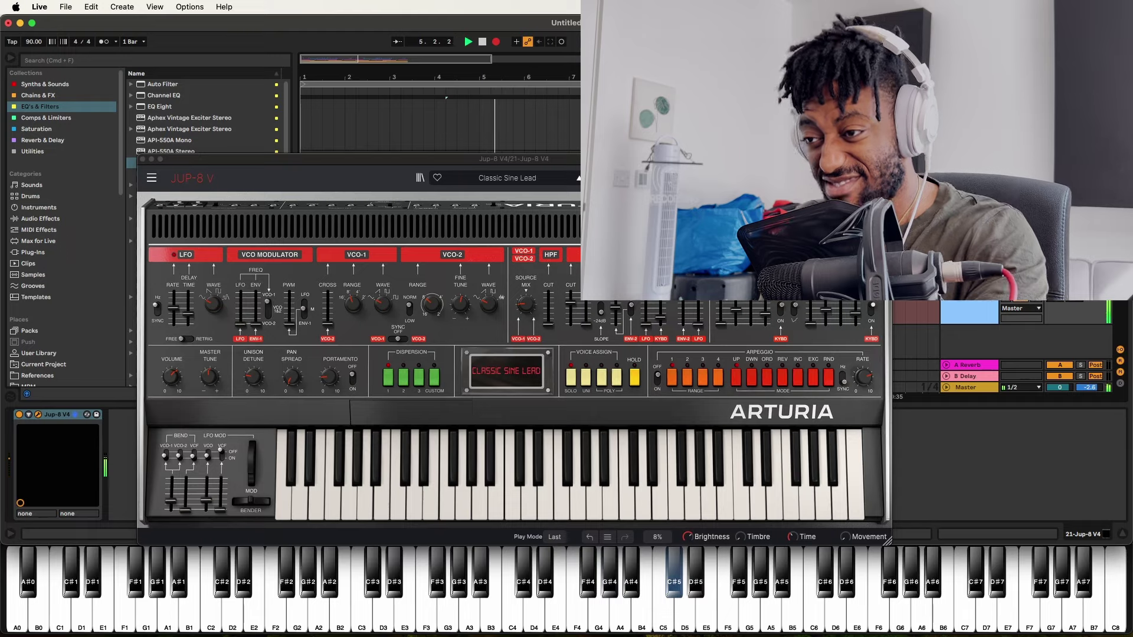
{"action": "key", "text": "space"}
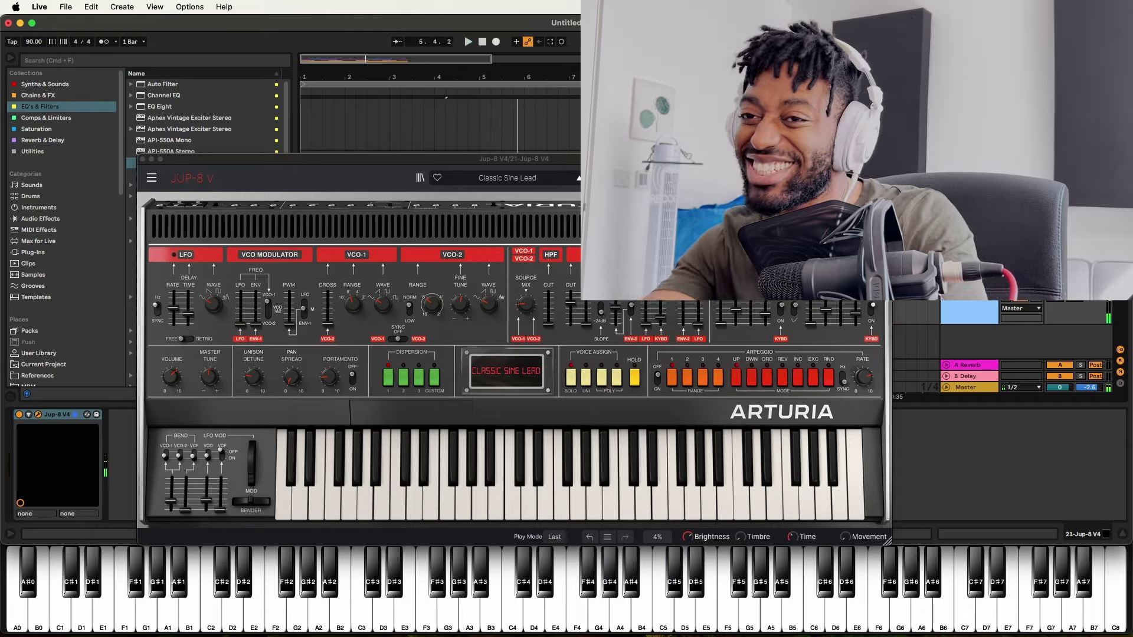
{"action": "key", "text": "super+Tab"}
{"action": "left_click", "coordinate": [1023, 320]}
{"action": "key", "text": "space"}
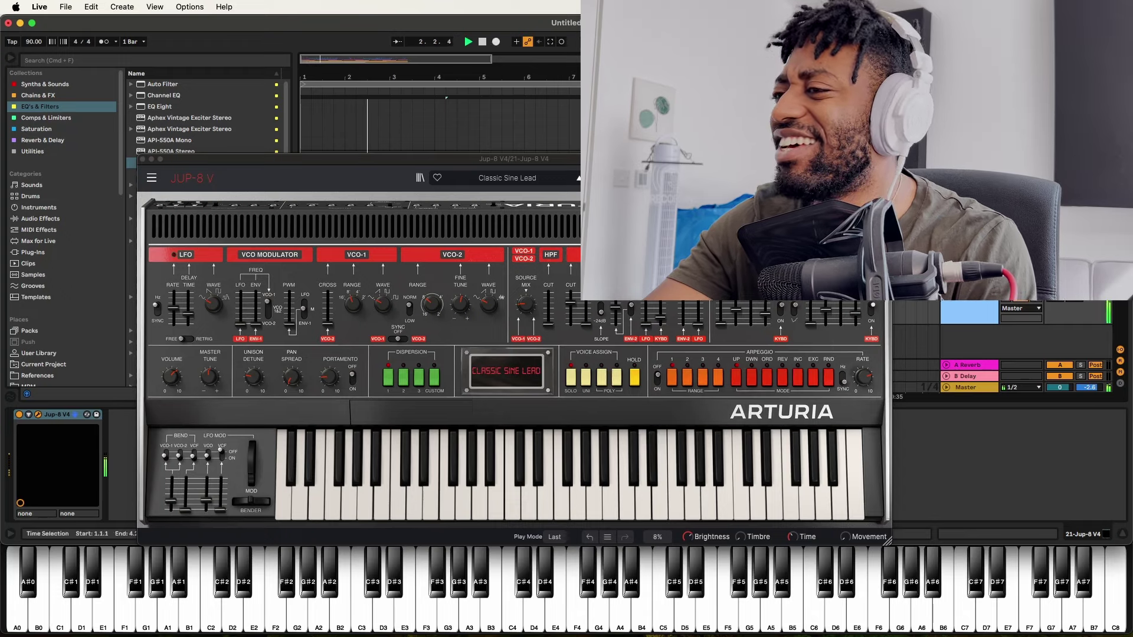
{"action": "left_click", "coordinate": [143, 159]}
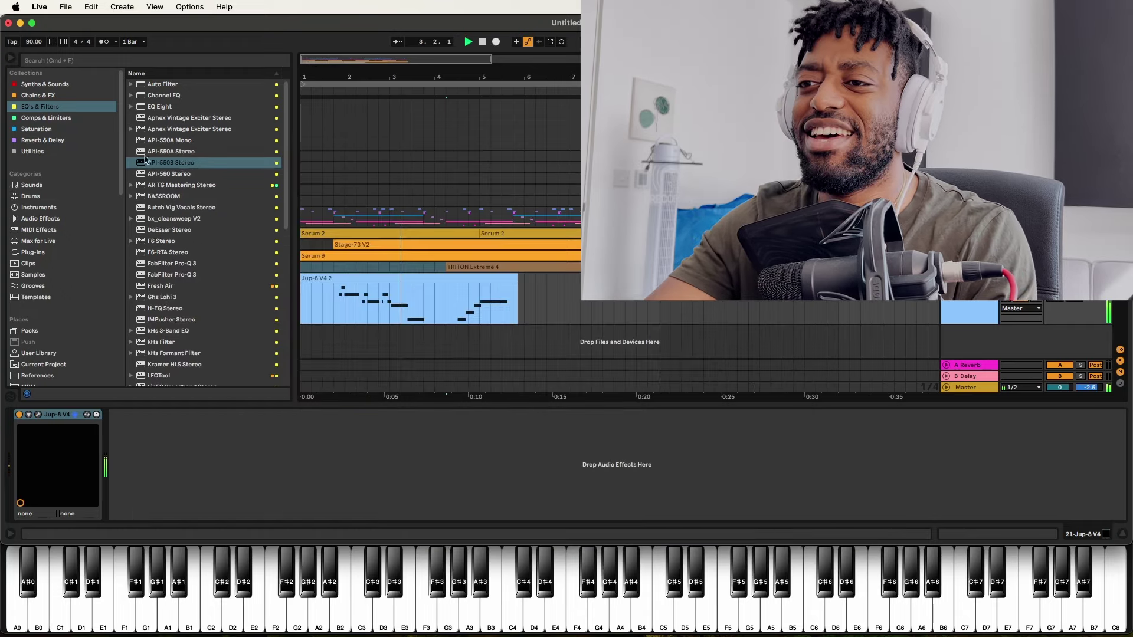
Search the browser for ott, try OTT on the TRITON Extreme track and apply it to the Jup-8 V4 track with a 47% amount
{"action": "left_click", "coordinate": [272, 61]}
{"action": "type", "text": "o"}
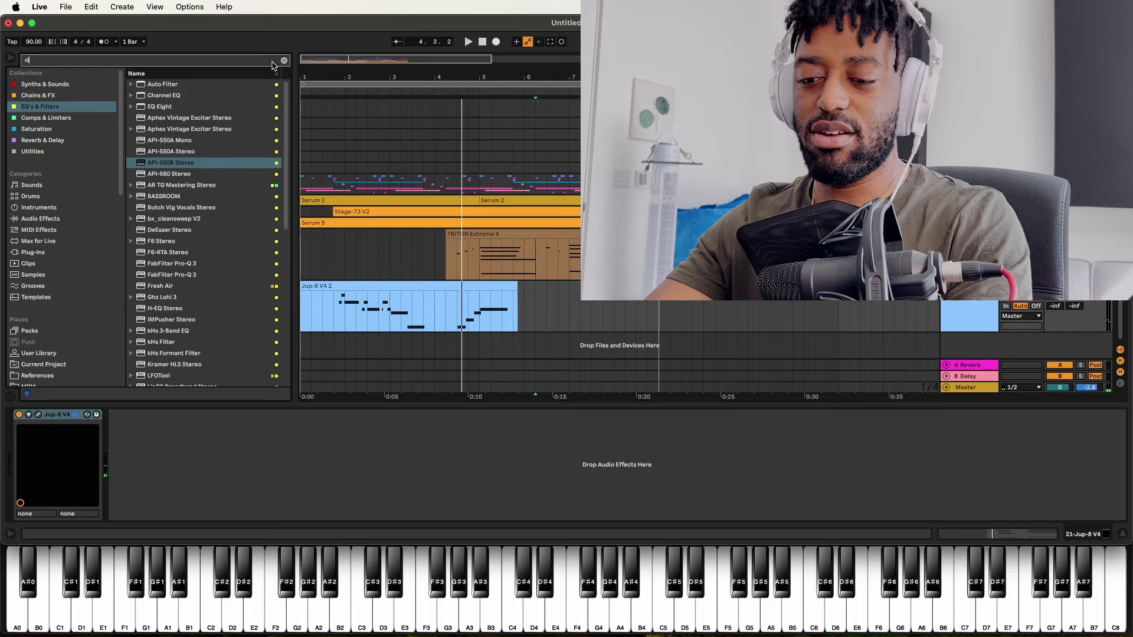
{"action": "type", "text": "tt"}
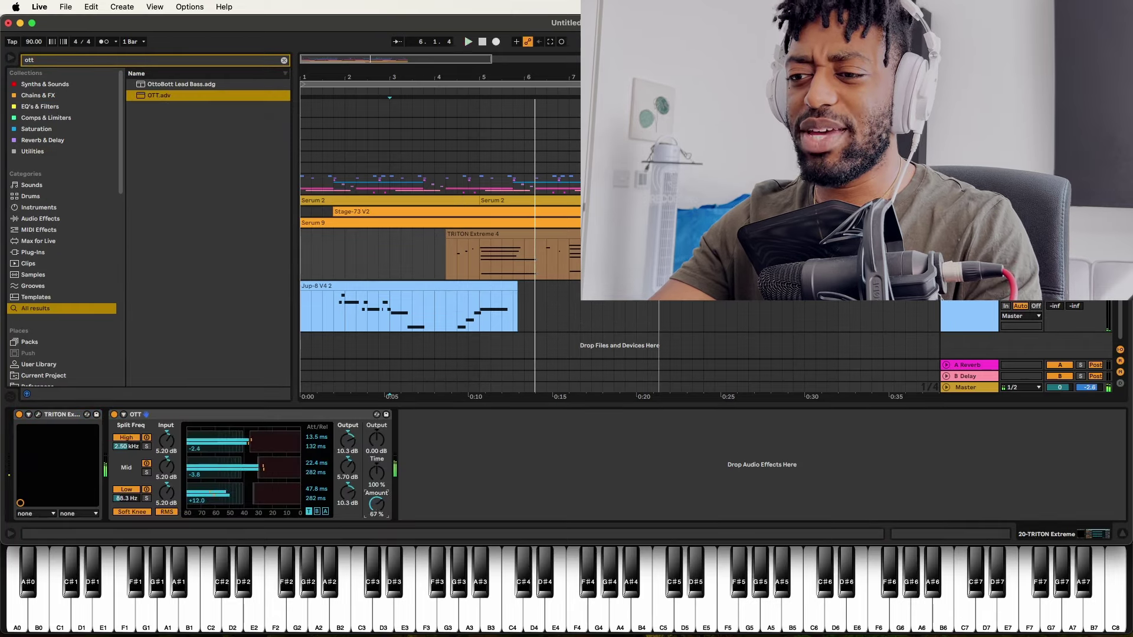
{"action": "key", "text": "space"}
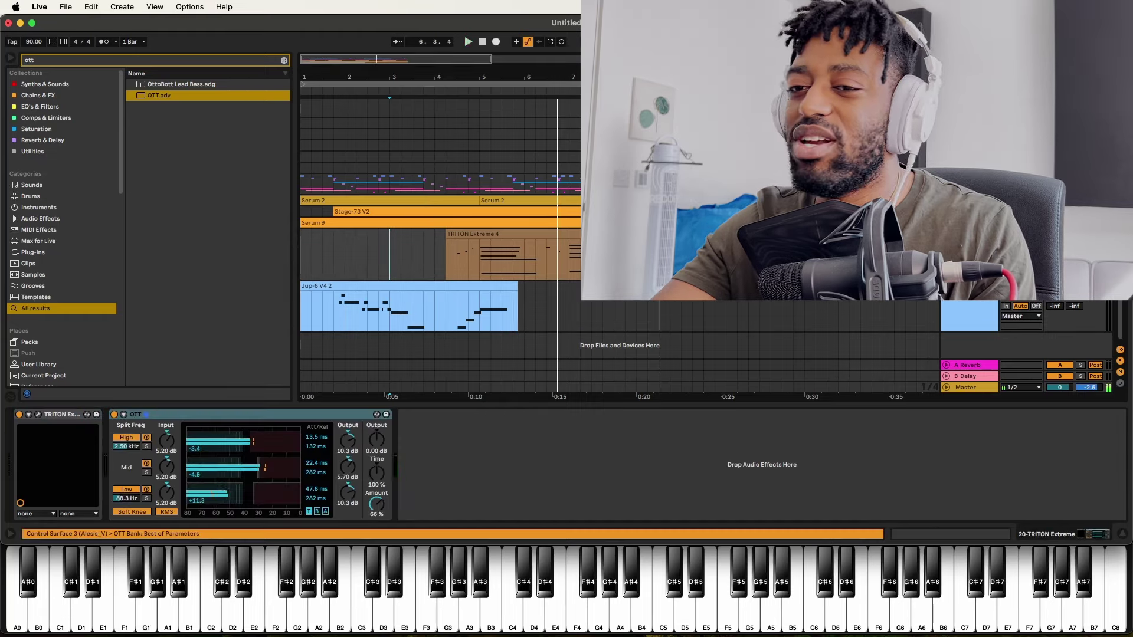
{"action": "left_click", "coordinate": [203, 415]}
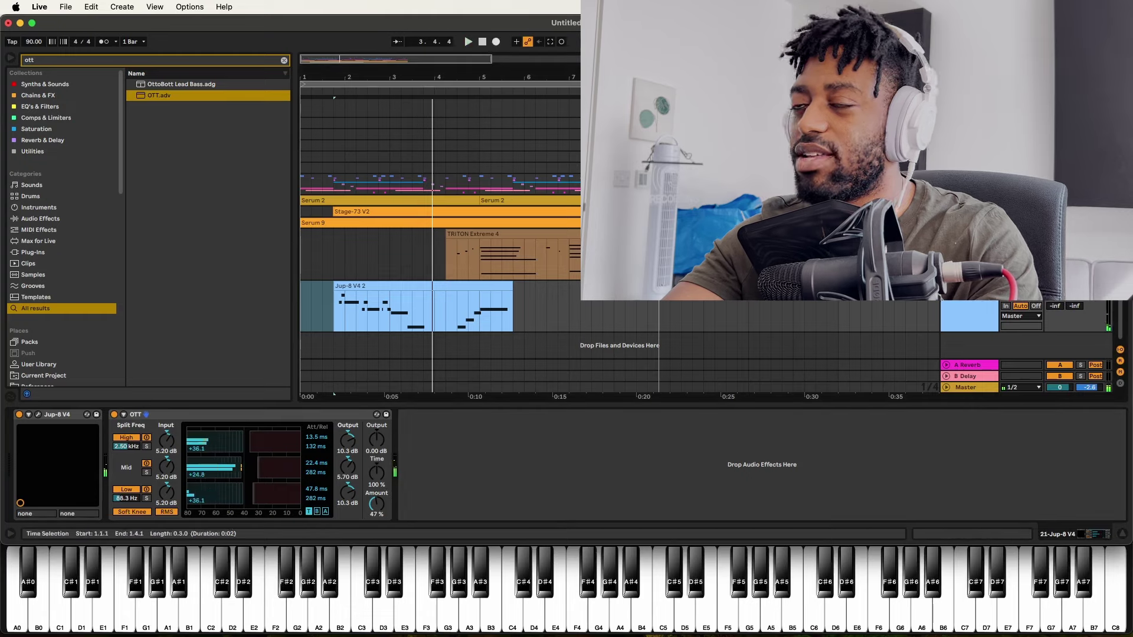
Search the Reverb & Delay collection for ver and insert ValhallaVintageVerb after OTT on the Jup-8 V4 track
{"action": "left_click", "coordinate": [283, 59]}
{"action": "type", "text": "cerbn"}
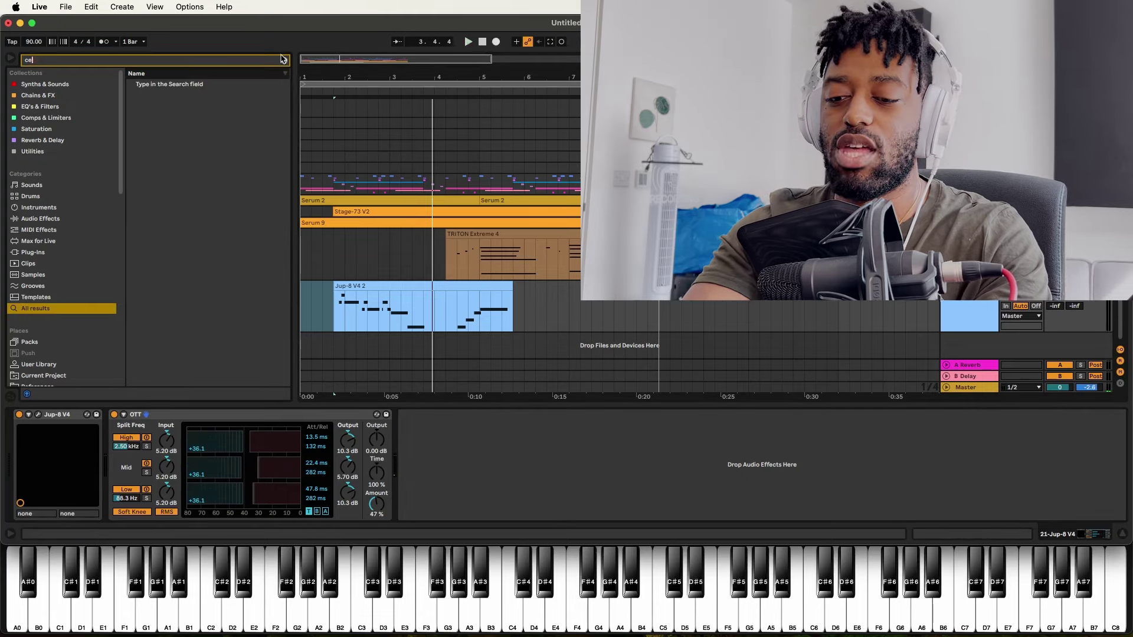
{"action": "key", "text": "BackSpace"}
{"action": "key", "text": "BackSpace"}
{"action": "key", "text": "BackSpace"}
{"action": "key", "text": "BackSpace"}
{"action": "key", "text": "BackSpace"}
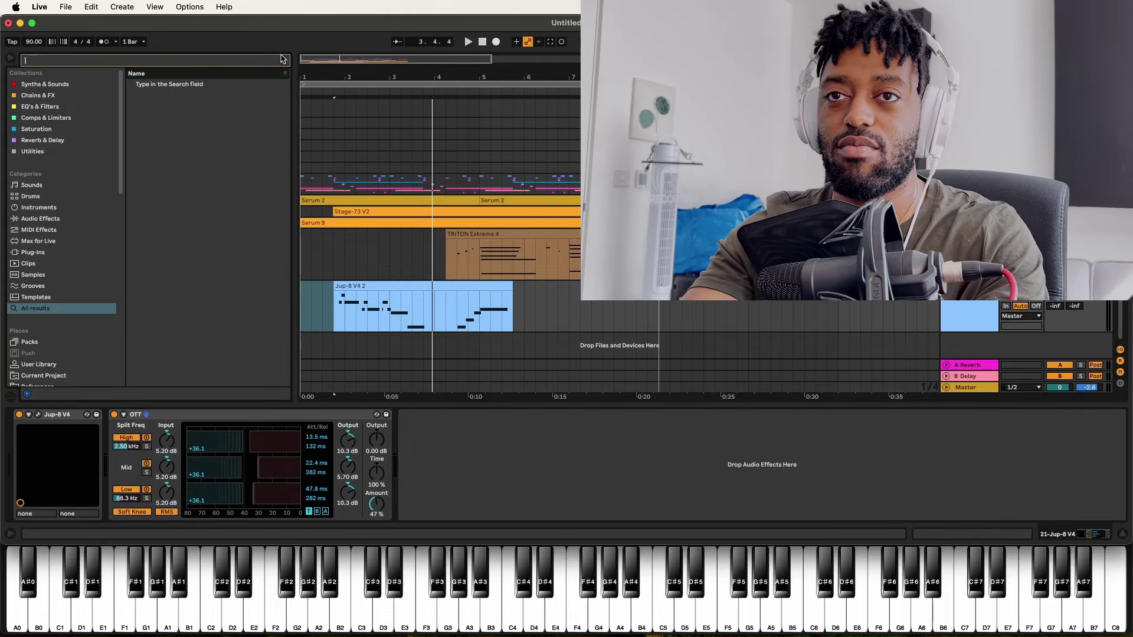
{"action": "type", "text": "ver"}
{"action": "left_click", "coordinate": [34, 153]}
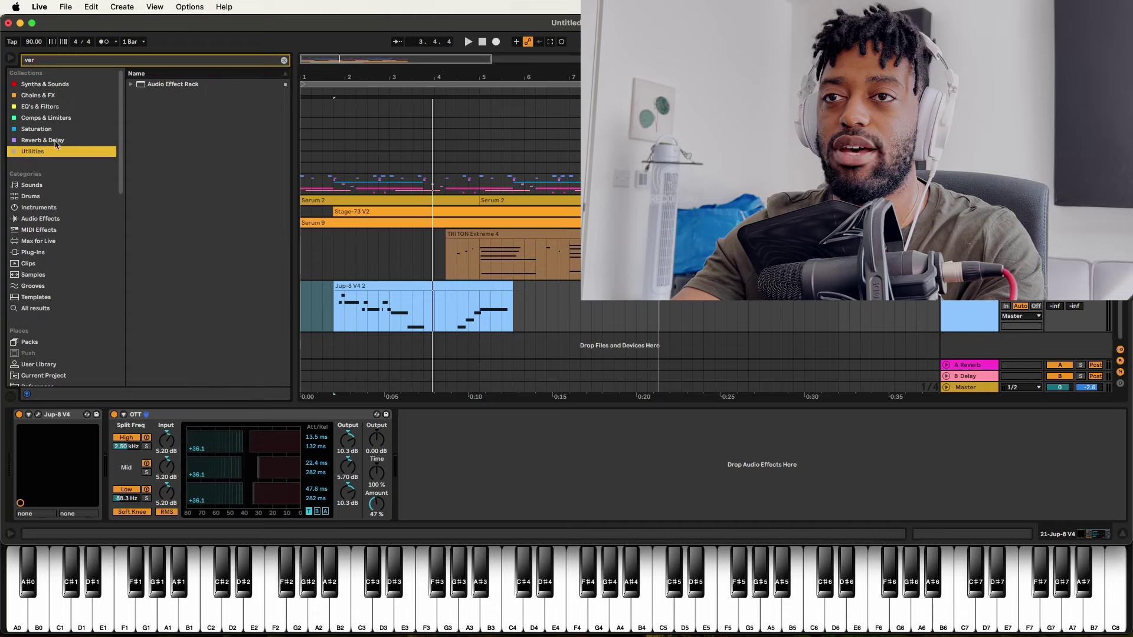
{"action": "left_click", "coordinate": [33, 310]}
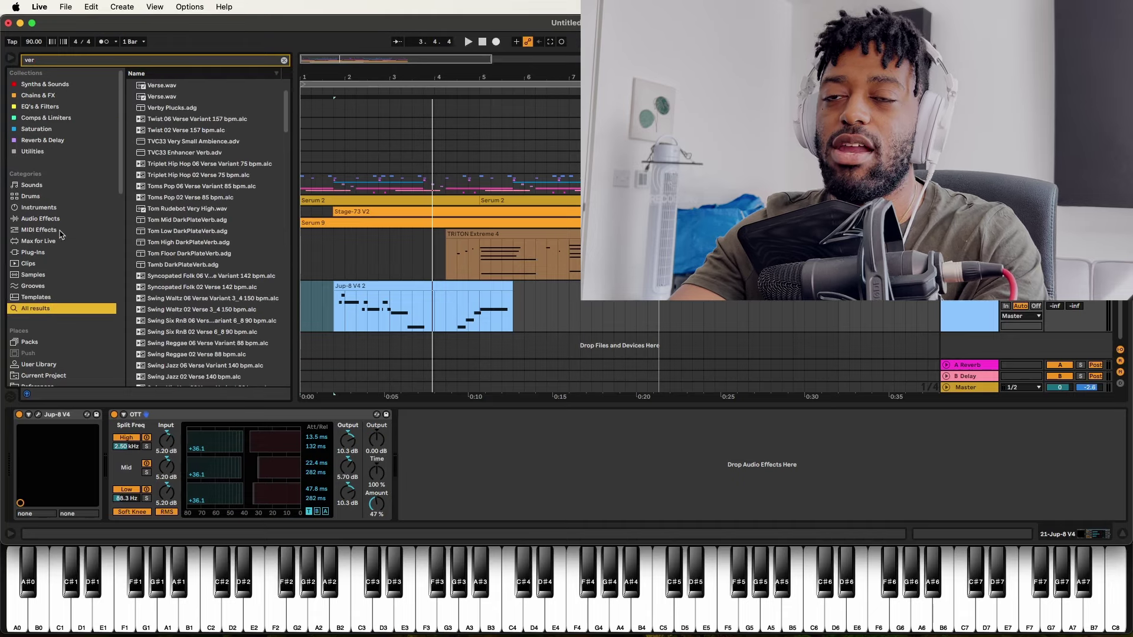
{"action": "left_click", "coordinate": [40, 138]}
{"action": "left_click_drag", "start_coordinate": [157, 127], "coordinate": [450, 434]}
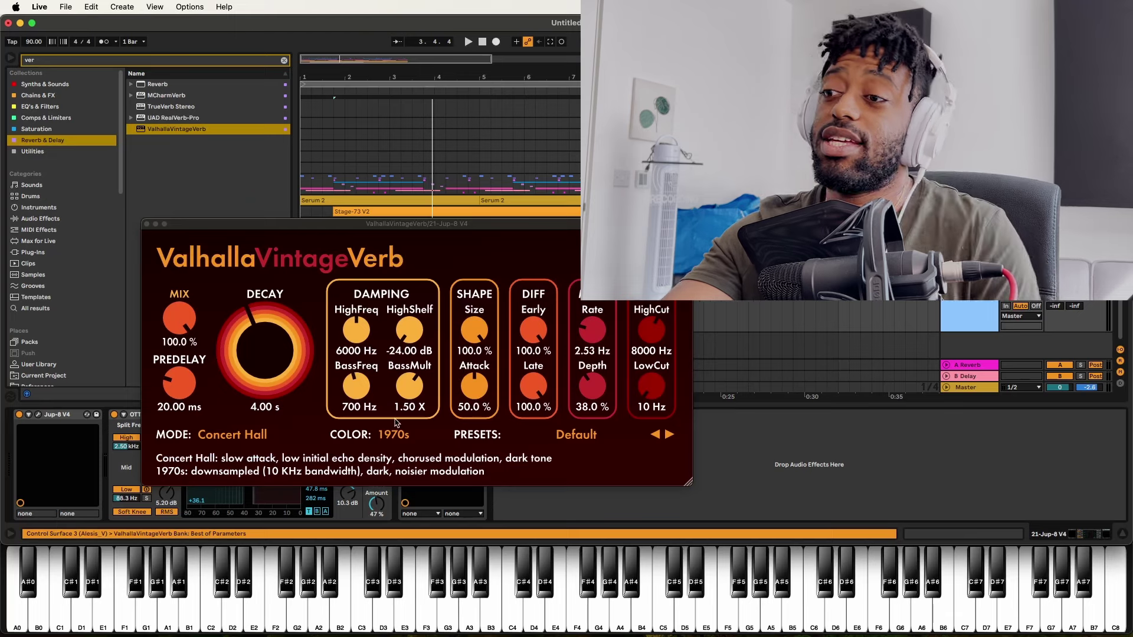
{"action": "left_click", "coordinate": [285, 370]}
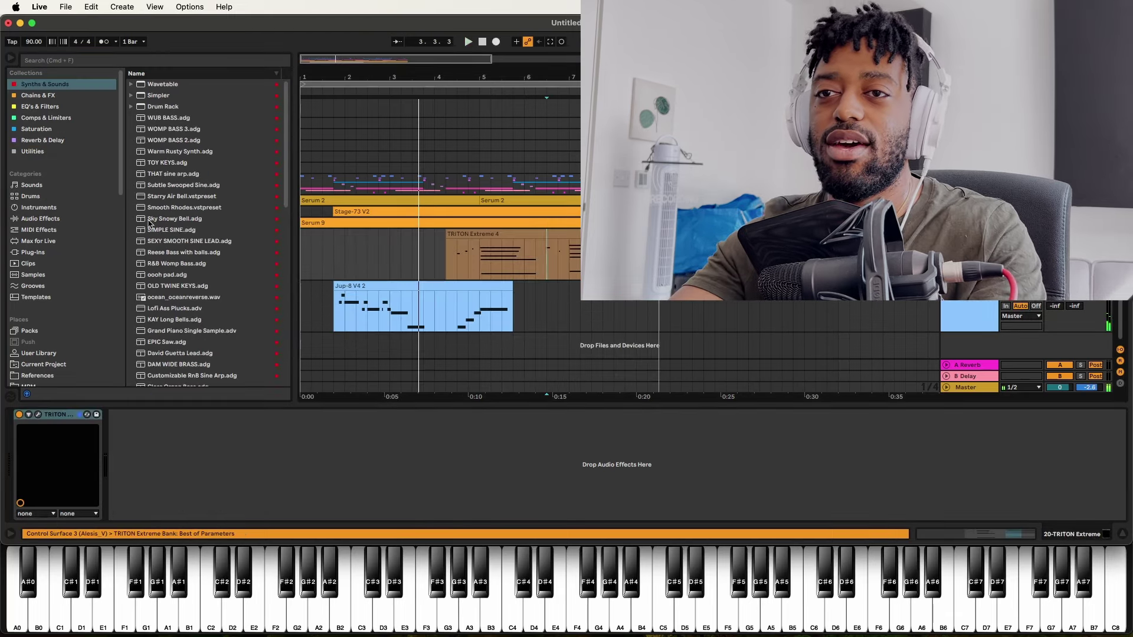
Add Basic Bright Marimba from the Mallets sounds on a new track and record a short part with Bright 100, Release 102 and Reverb 62%
{"action": "left_click", "coordinate": [49, 209]}
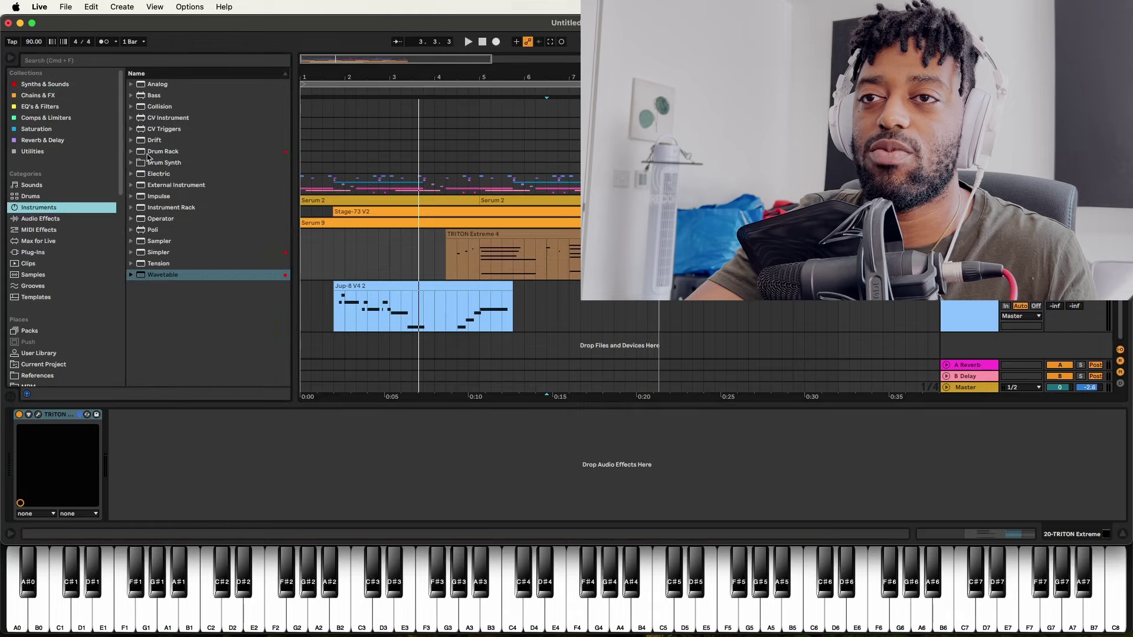
{"action": "left_click_drag", "start_coordinate": [192, 220], "coordinate": [986, 348]}
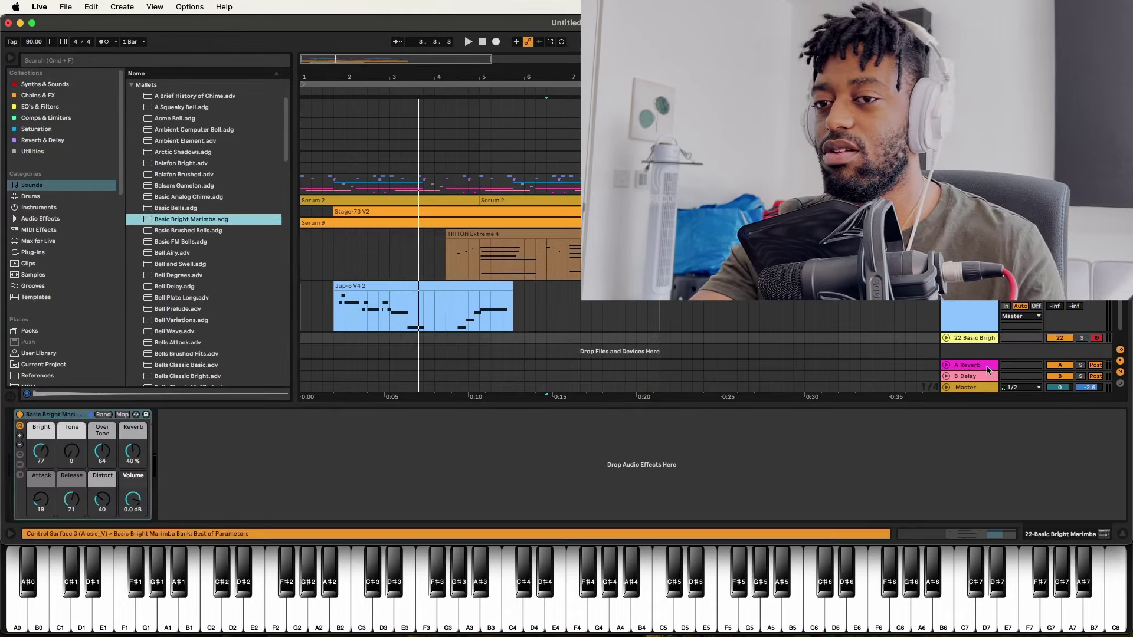
{"action": "key", "text": "space"}
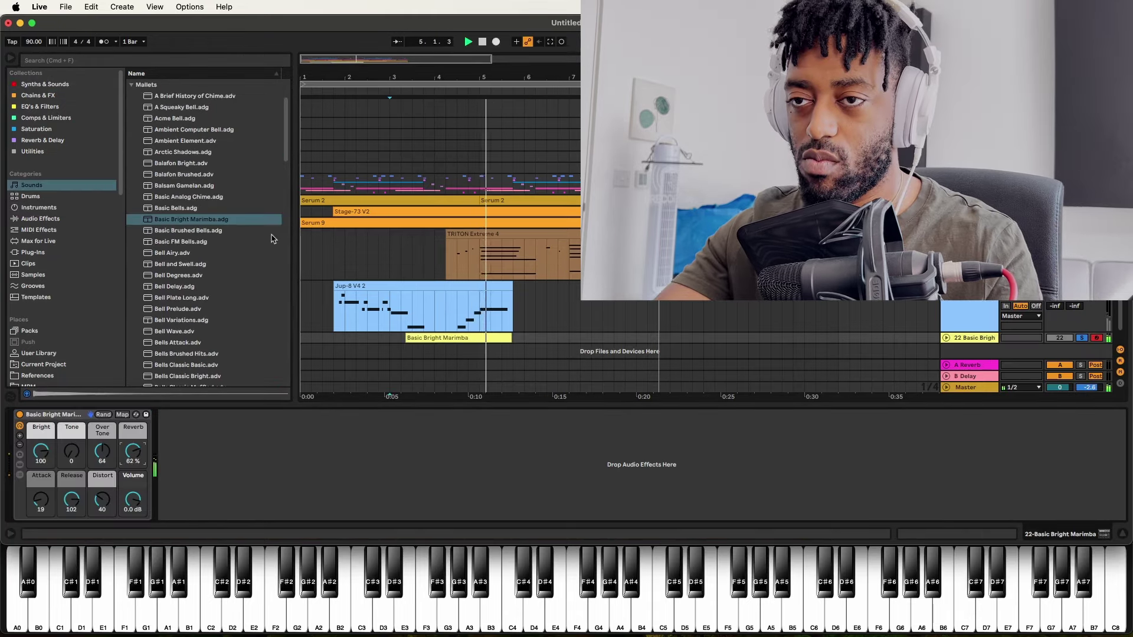
Add Basic Brushed Bells from the Mallets sounds on a new track below the marimba and copy the marimba clip onto it
{"action": "left_click_drag", "start_coordinate": [211, 225], "coordinate": [395, 220]}
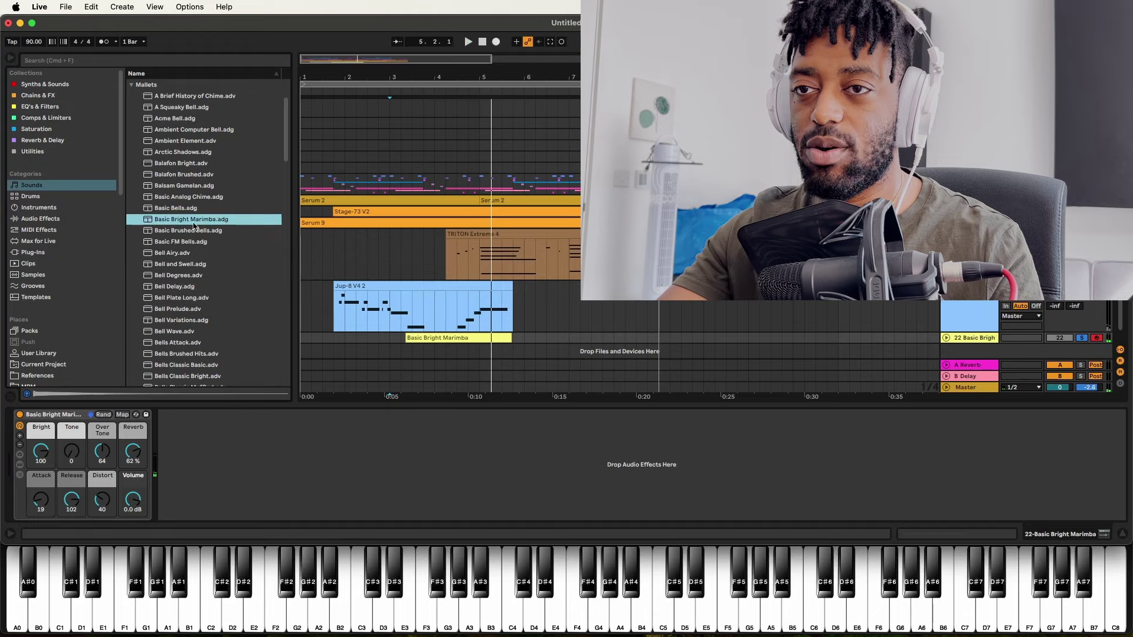
{"action": "mouse_move", "coordinate": [193, 230]}
{"action": "left_mouse_down"}
{"action": "mouse_move", "coordinate": [446, 235]}
{"action": "mouse_move", "coordinate": [1009, 377]}
{"action": "mouse_move", "coordinate": [991, 348]}
{"action": "left_mouse_up"}
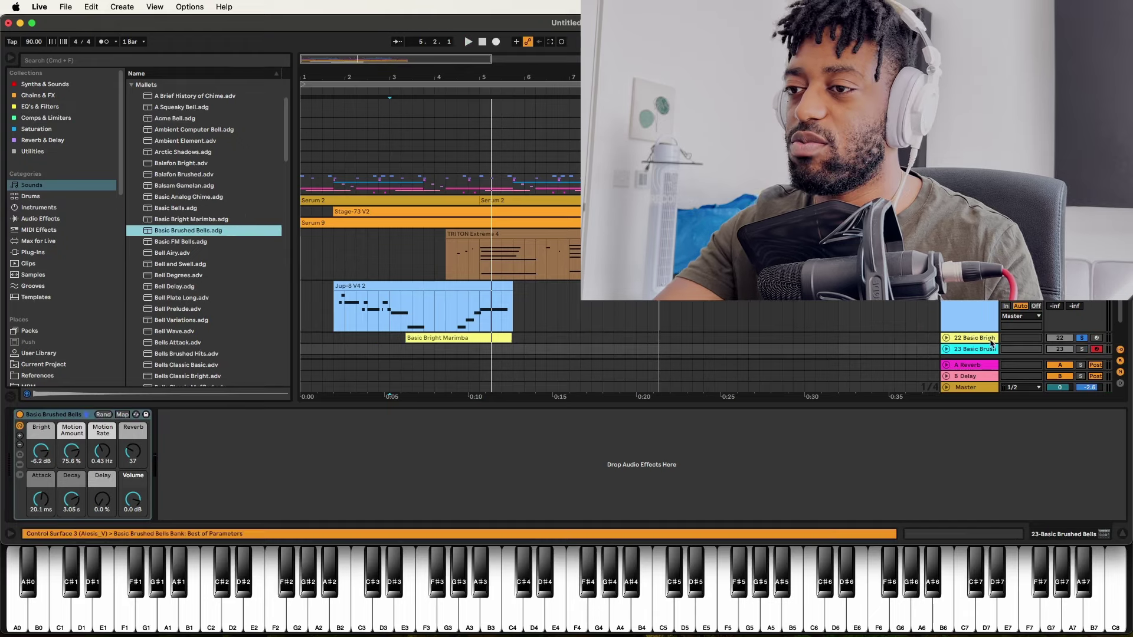
{"action": "key", "text": "super+z"}
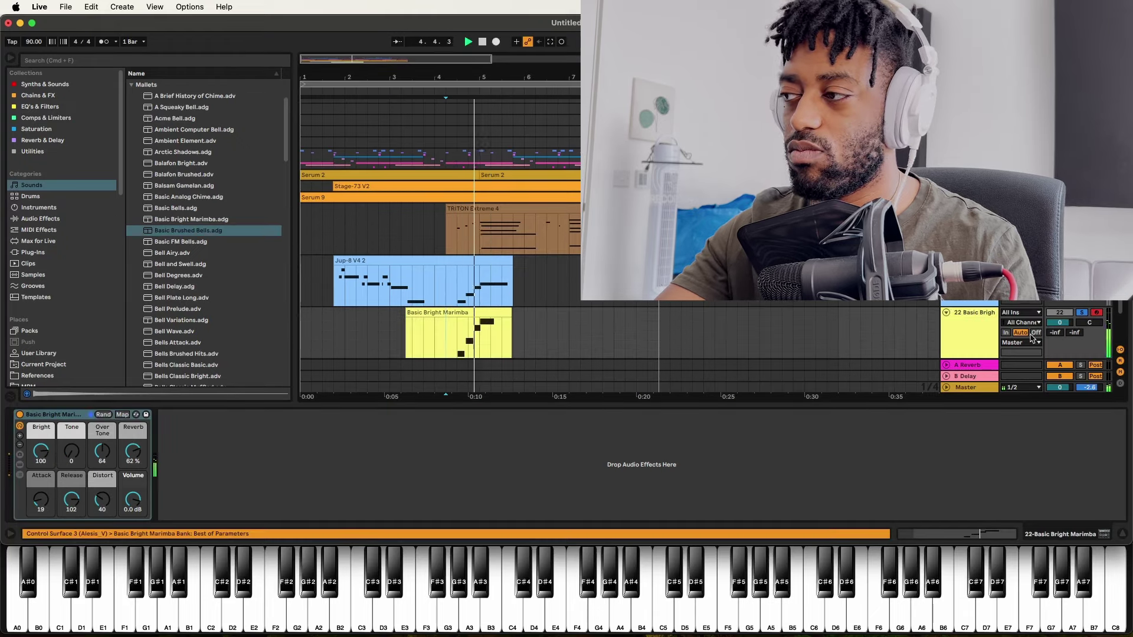
{"action": "key", "text": "super+shift+z"}
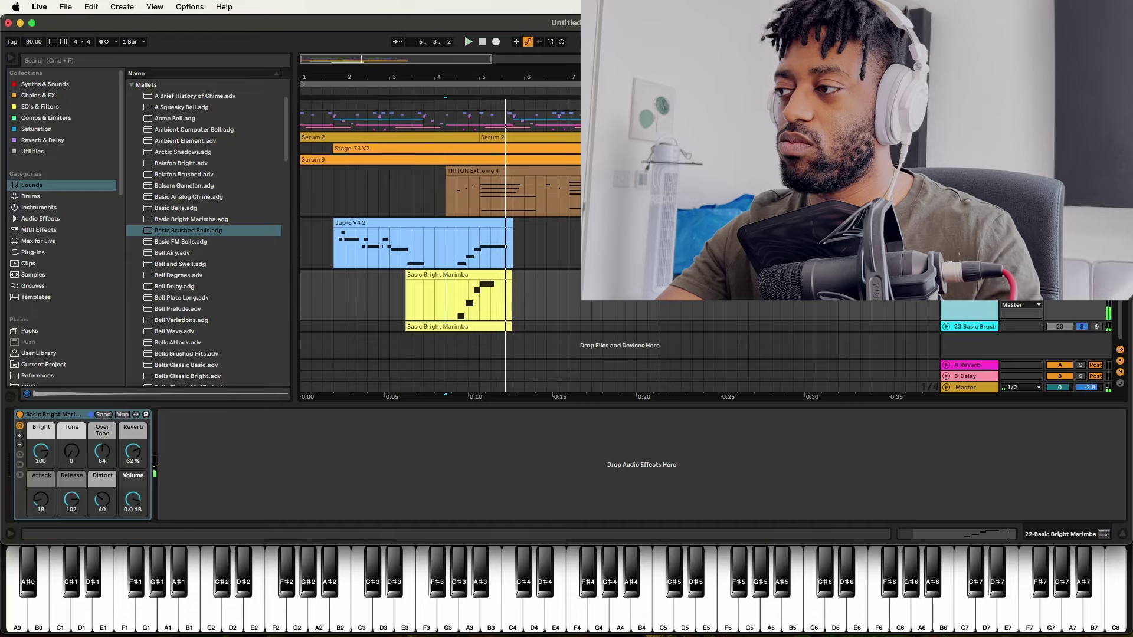
Group the marimba and bells tracks and add EQ Eight to the group with a low cut at 653 Hz and Q 0.39
{"action": "left_click", "coordinate": [968, 326]}
{"action": "key", "text": "super+g"}
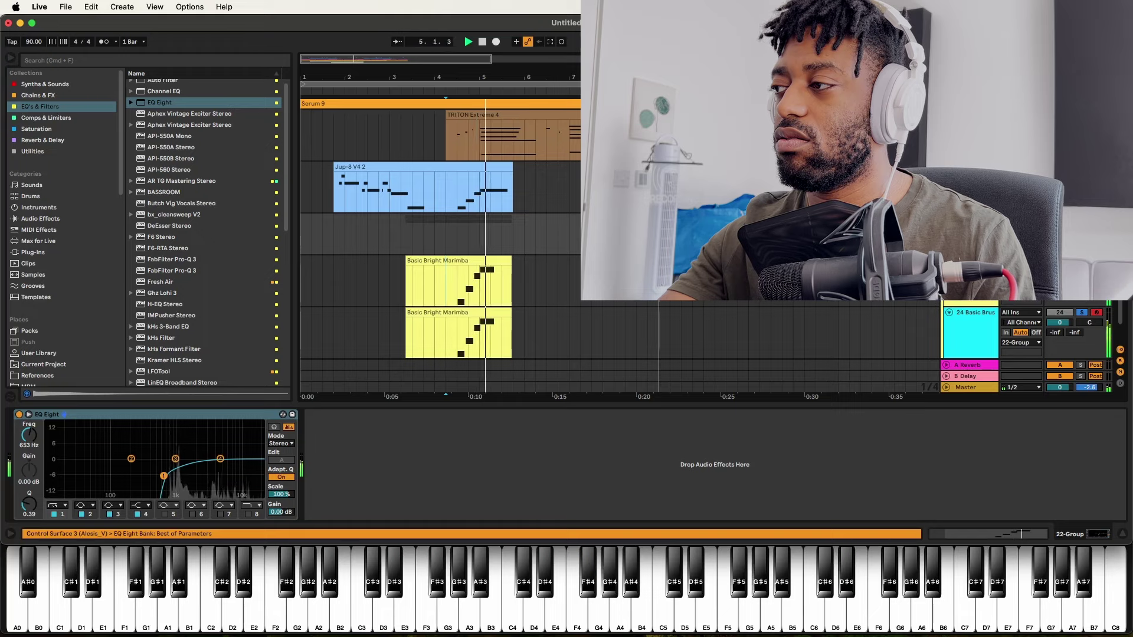
{"action": "left_click", "coordinate": [378, 234]}
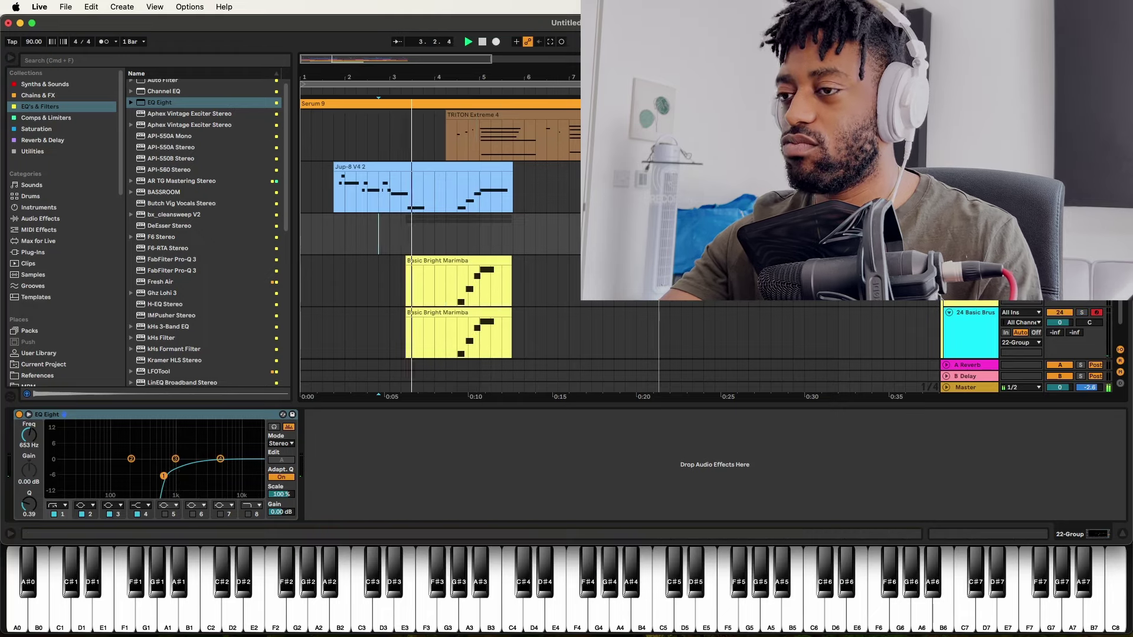
Trim the empty opening off both the marimba and bells clips so they start just before their first note
{"action": "left_click_drag", "start_coordinate": [454, 347], "coordinate": [392, 292]}
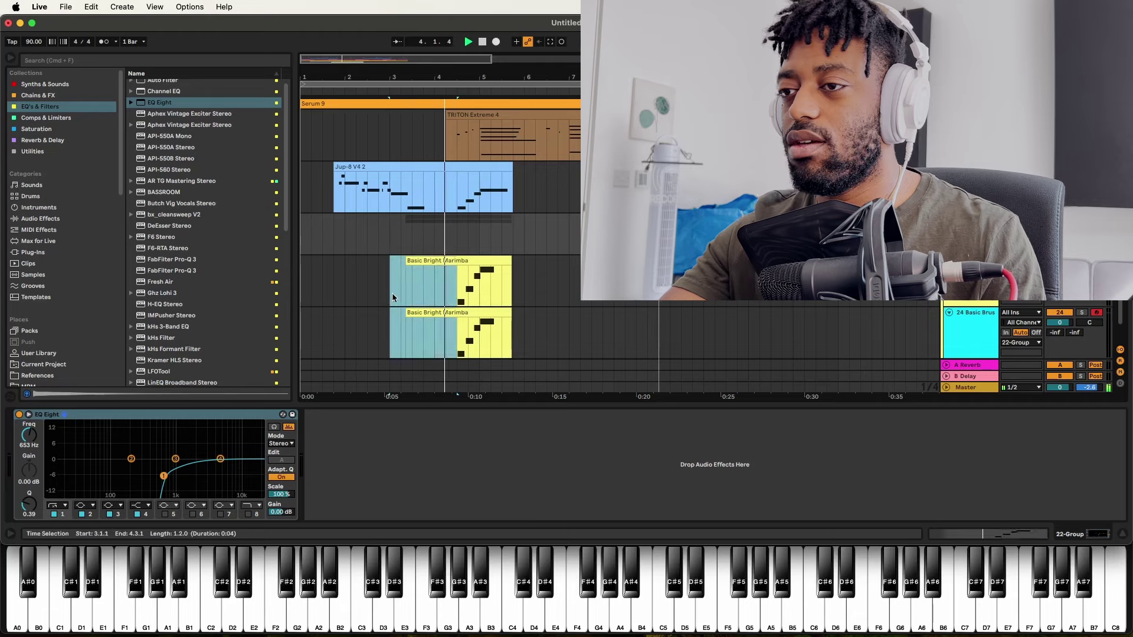
{"action": "left_click_drag", "start_coordinate": [447, 329], "coordinate": [389, 262]}
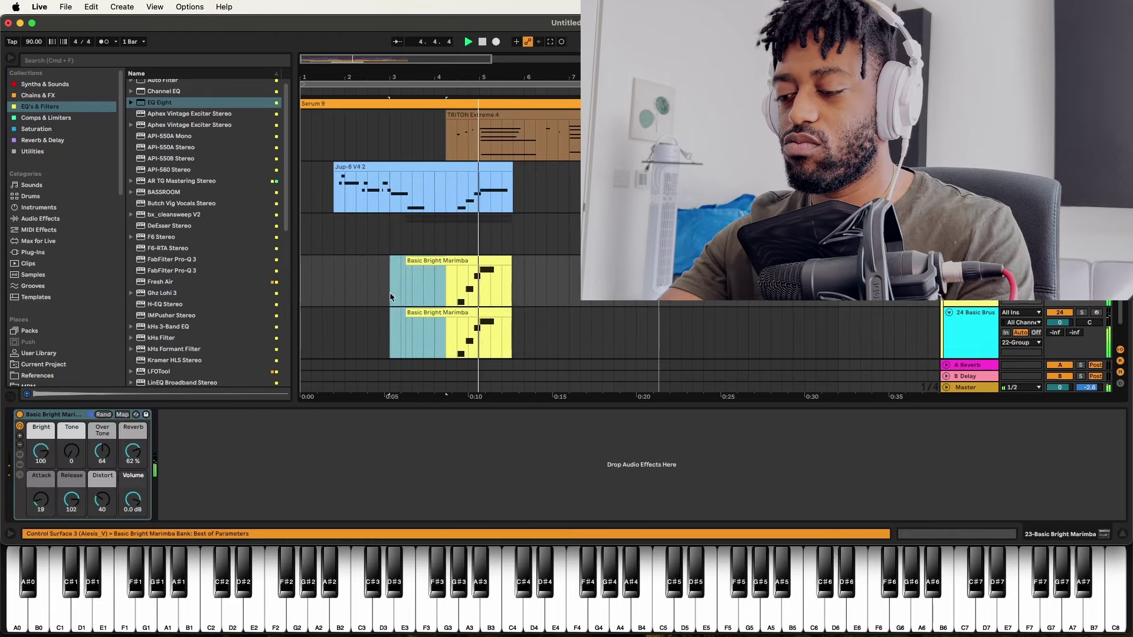
Set the marimba and bells group's volume to -14.5 dB and play the beat with the group unfolded
{"action": "left_click", "coordinate": [1059, 270]}
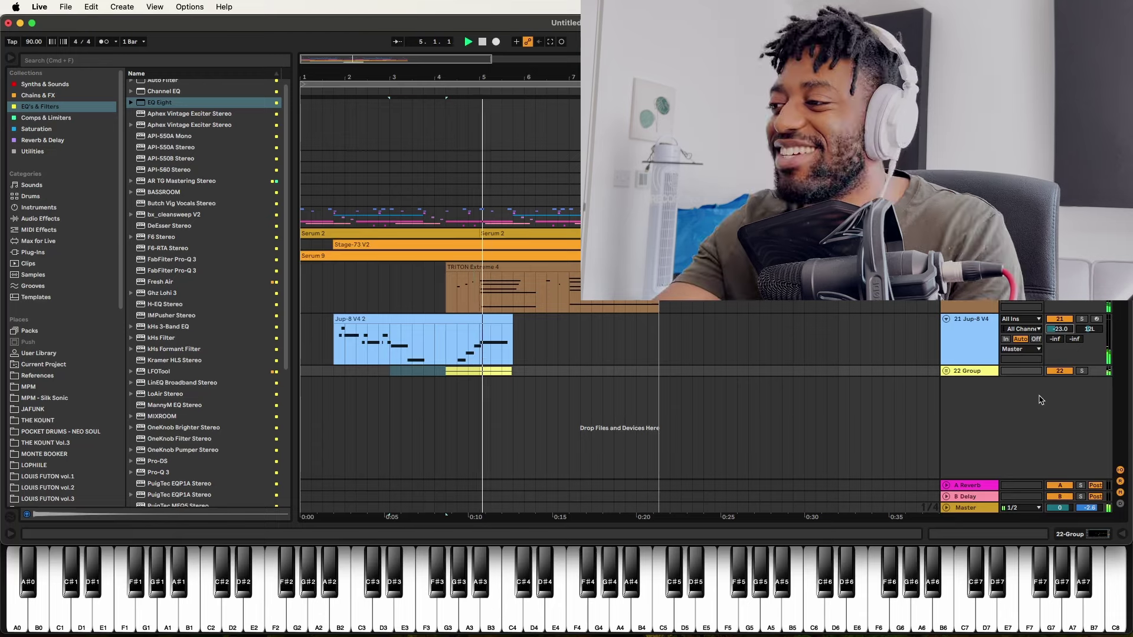
{"action": "left_click", "coordinate": [946, 371]}
{"action": "key", "text": "space"}
{"action": "key", "text": "space"}
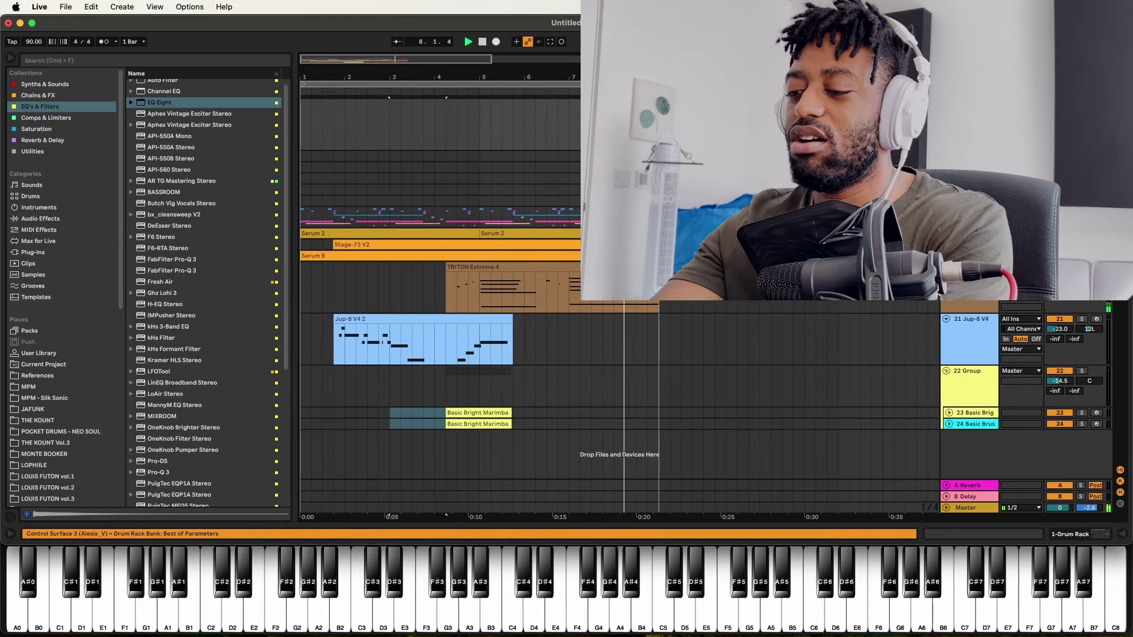
{"action": "scroll", "coordinate": [790, 404], "scroll_direction": "down", "scroll_amount": 4}
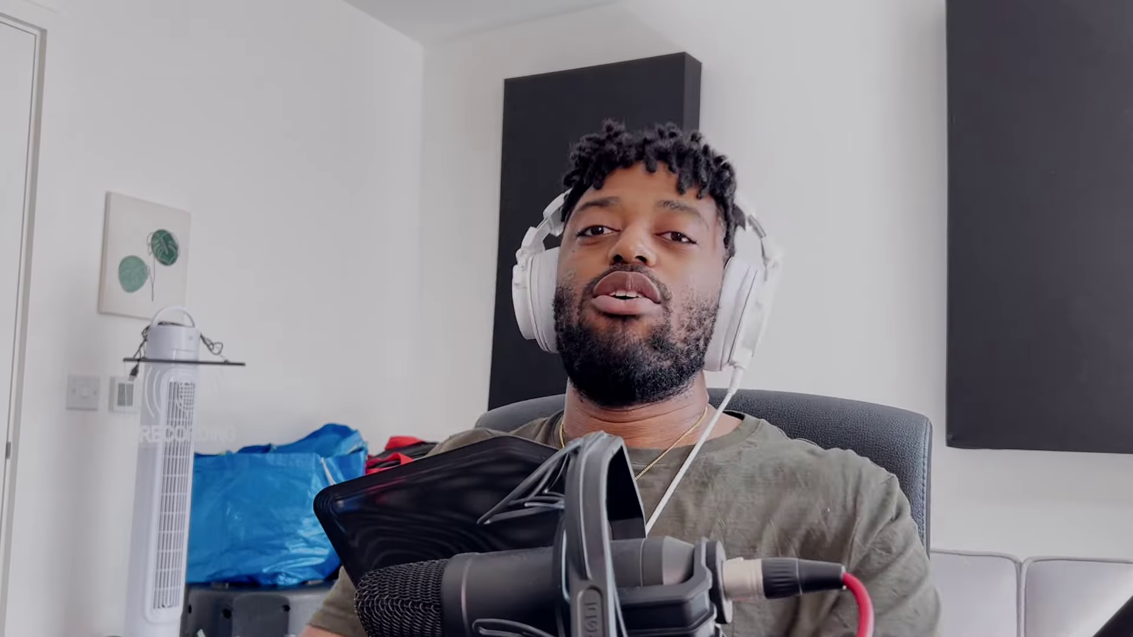